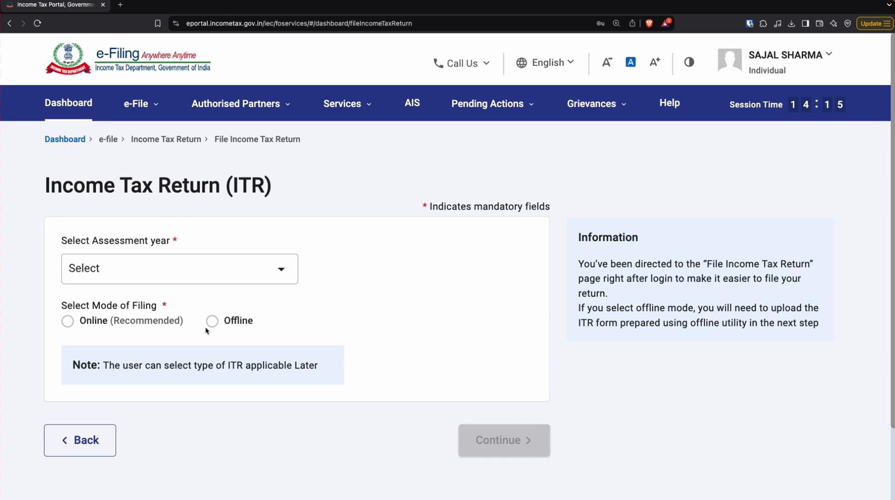
Switch to the Schedule VDA workbook in Excel and examine the first transaction's dates, cost of acquisition and consideration received.
{"action": "key", "text": "ctrl+Left"}
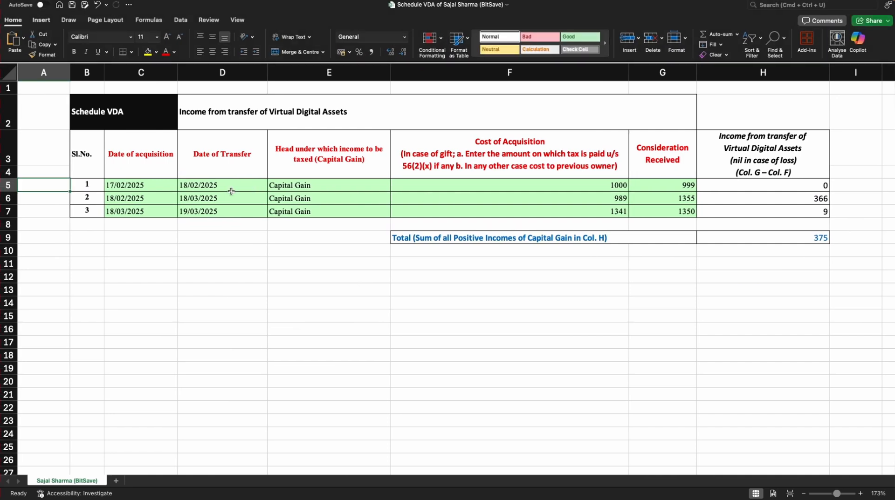
{"action": "left_click", "coordinate": [153, 187]}
{"action": "left_click", "coordinate": [88, 189]}
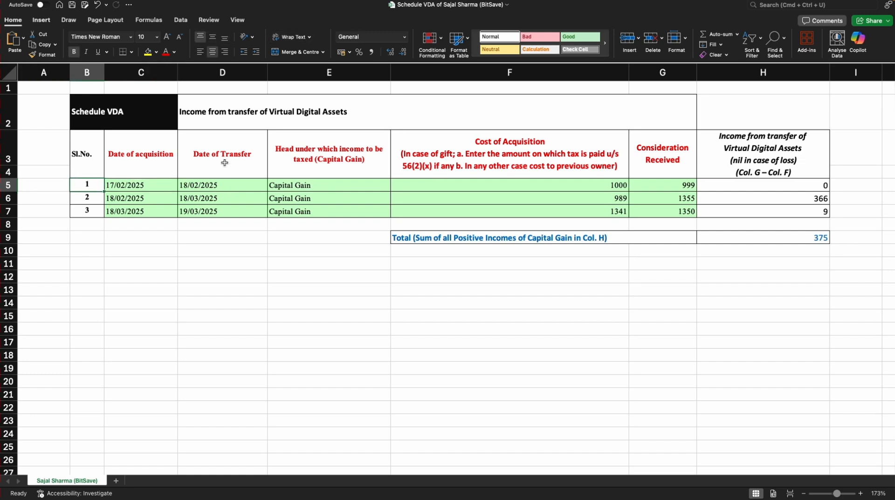
{"action": "left_click", "coordinate": [607, 186]}
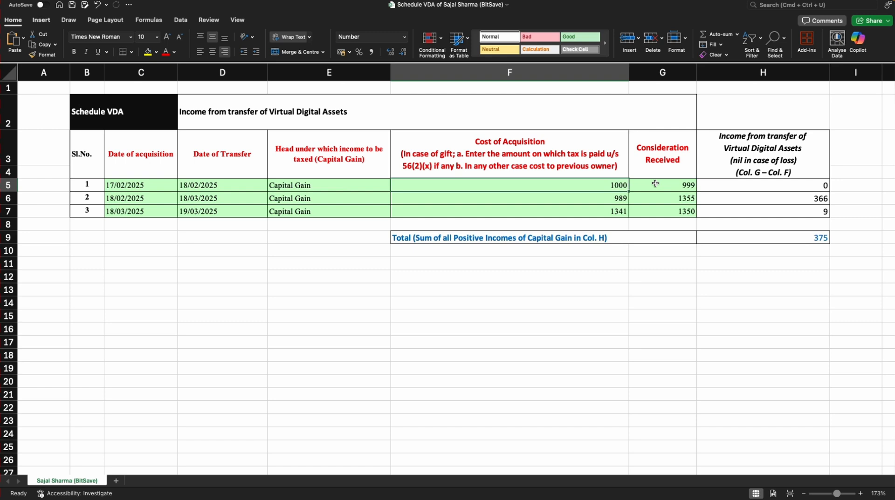
{"action": "left_click", "coordinate": [656, 183]}
{"action": "left_click", "coordinate": [619, 184]}
{"action": "left_click", "coordinate": [654, 186]}
{"action": "left_click", "coordinate": [611, 187]}
{"action": "left_click", "coordinate": [686, 188]}
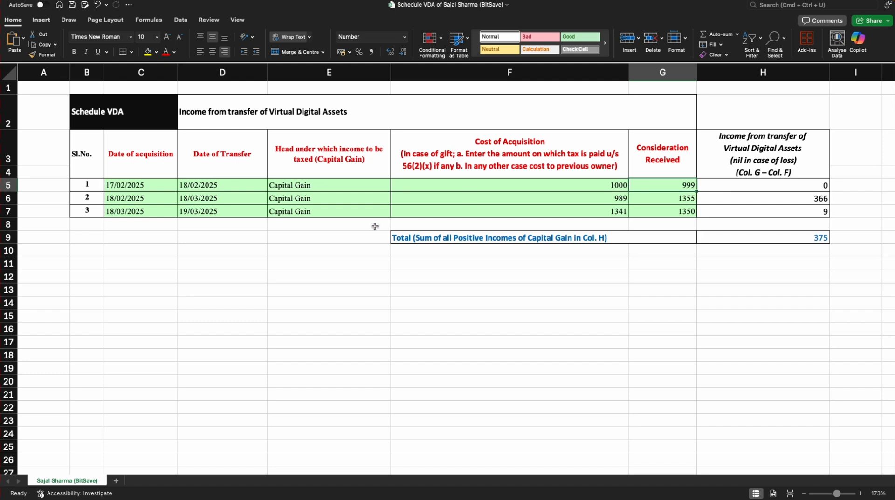
Examine the cost of acquisition, consideration received and income for the second and third transactions in the Schedule VDA sheet.
{"action": "left_click", "coordinate": [95, 199]}
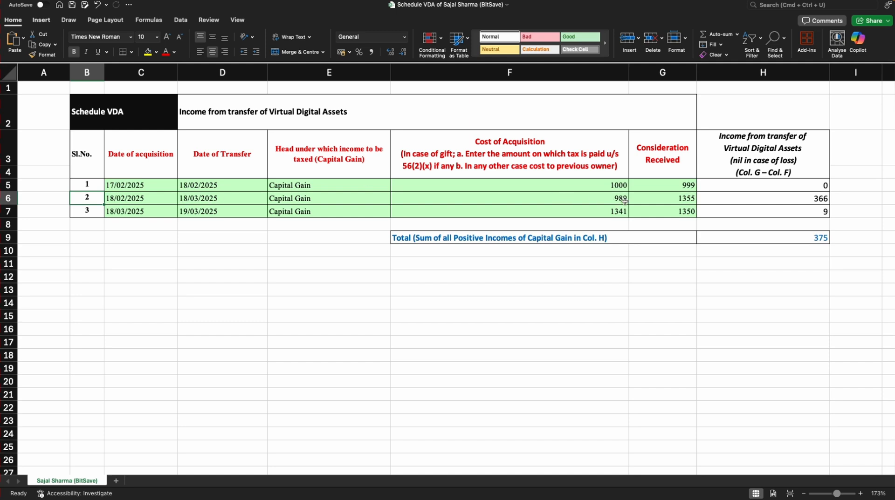
{"action": "left_click", "coordinate": [602, 201]}
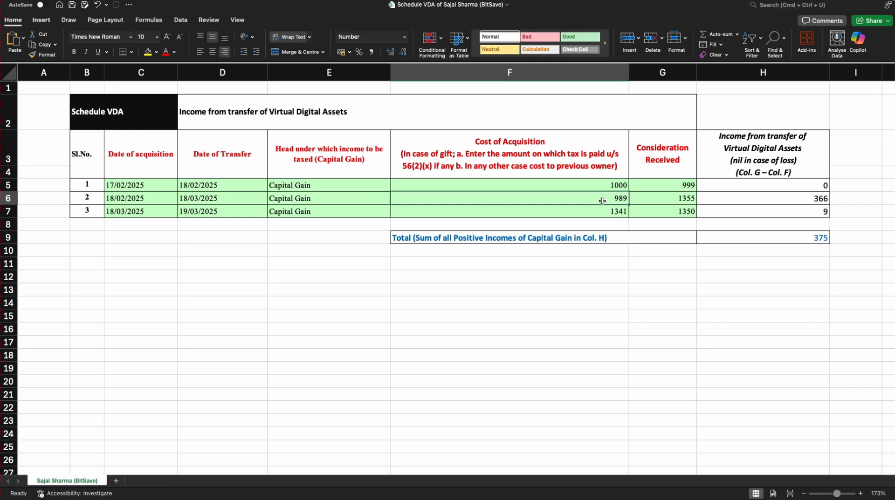
{"action": "left_click", "coordinate": [672, 200]}
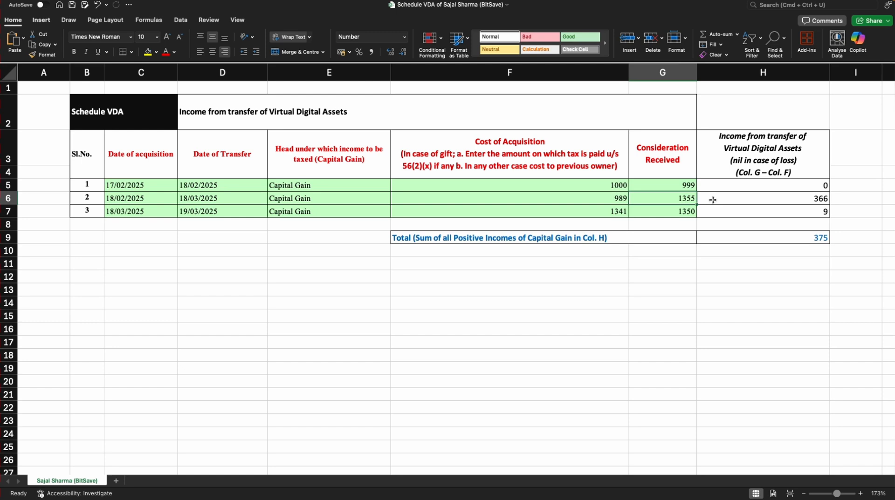
{"action": "left_click", "coordinate": [751, 199]}
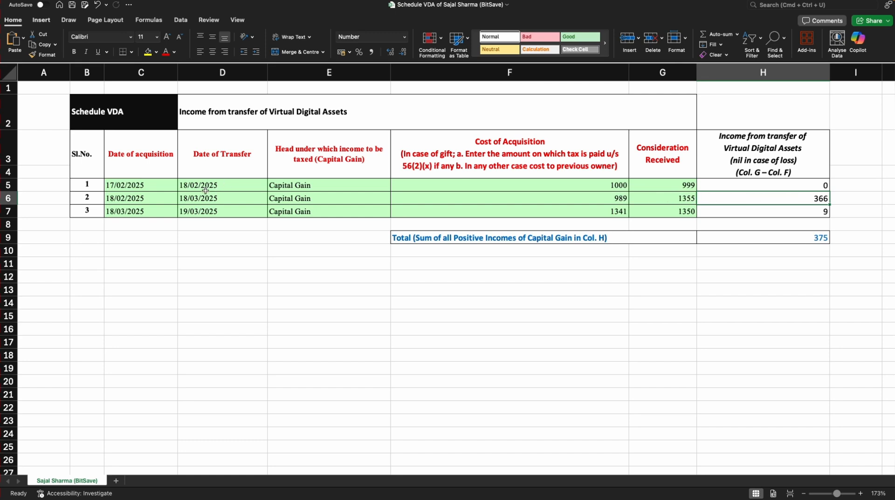
{"action": "left_click", "coordinate": [92, 198]}
{"action": "left_click", "coordinate": [95, 213]}
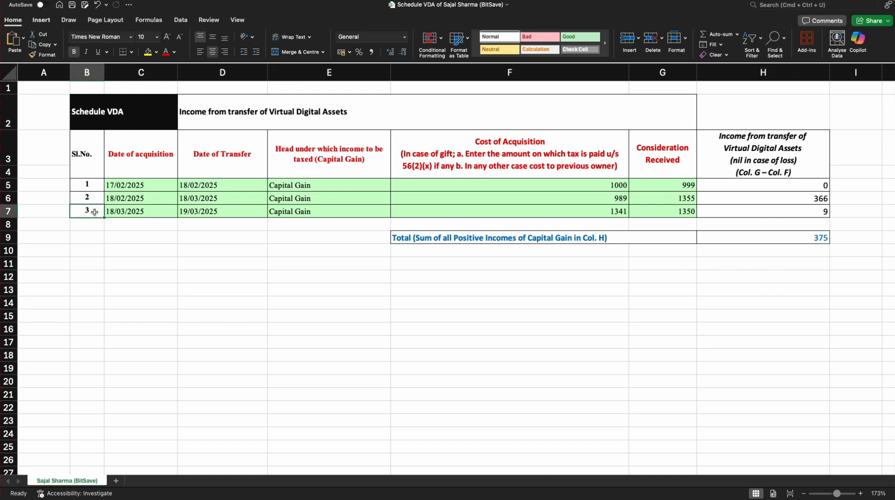
{"action": "left_click", "coordinate": [687, 200]}
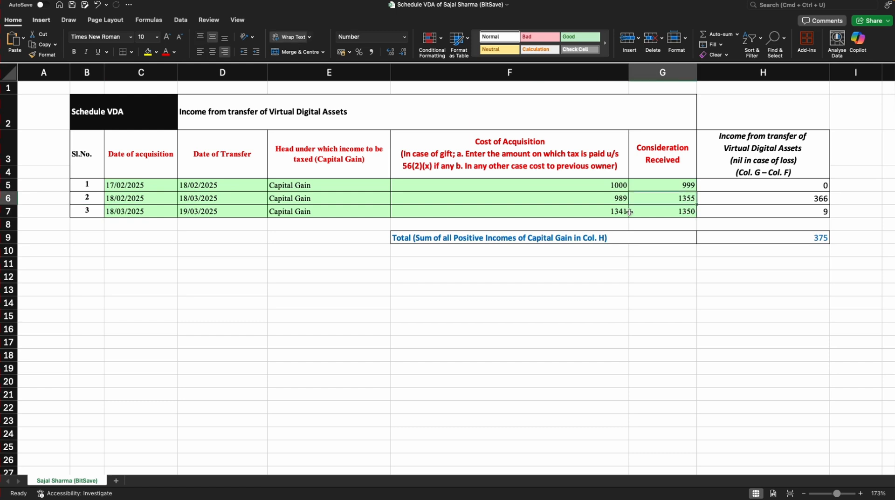
{"action": "left_click", "coordinate": [689, 210]}
{"action": "left_click", "coordinate": [620, 213]}
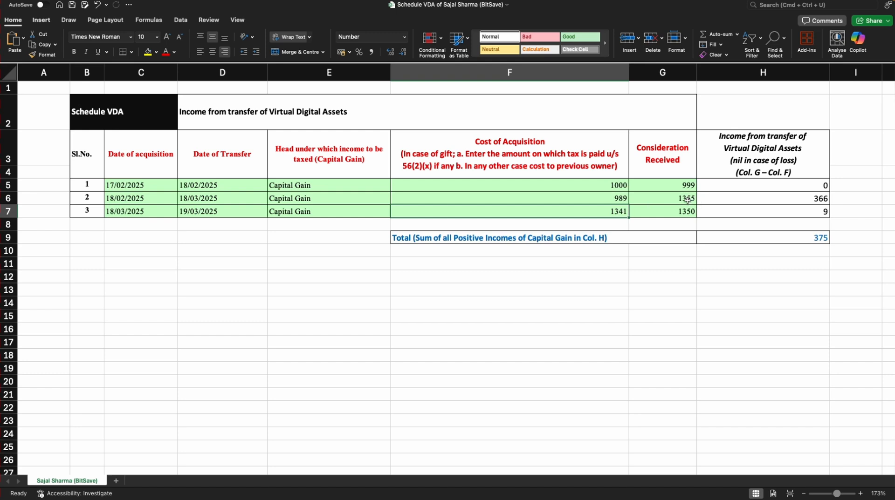
{"action": "left_click", "coordinate": [663, 212]}
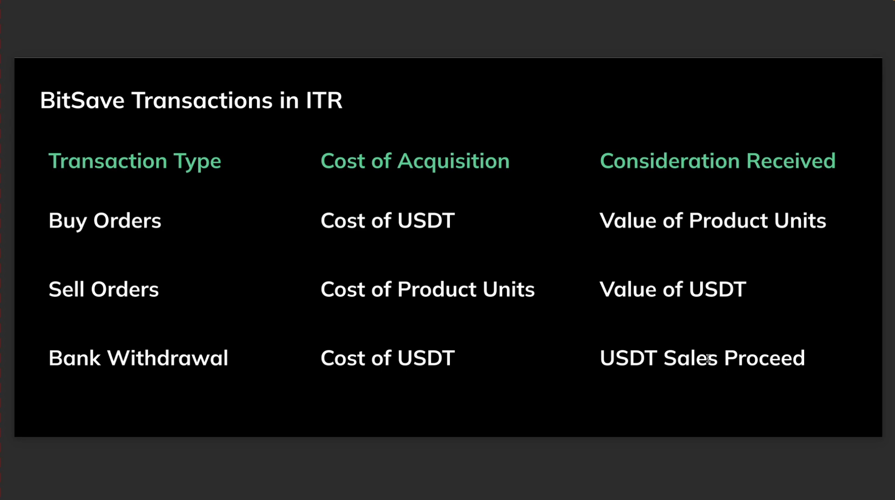
Switch to the income tax e-filing portal and continue with assessment year 2025-26 and online filing.
{"action": "key", "text": "ctrl+Right"}
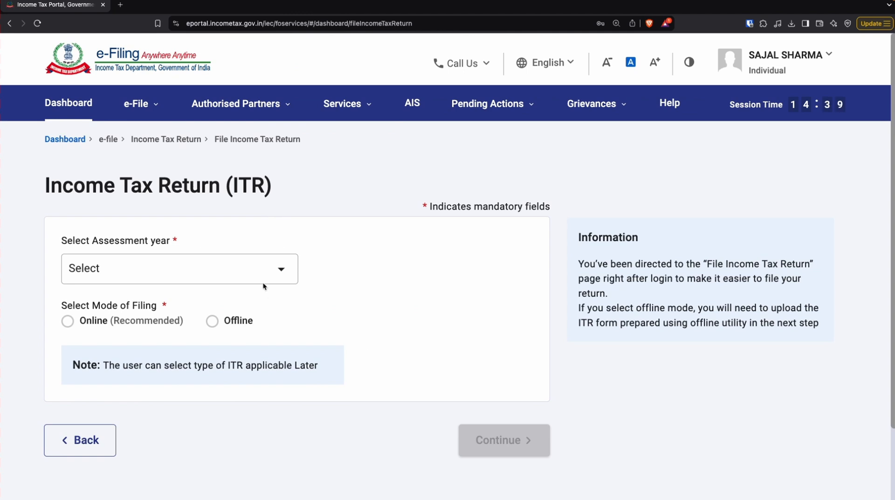
{"action": "left_click", "coordinate": [219, 271]}
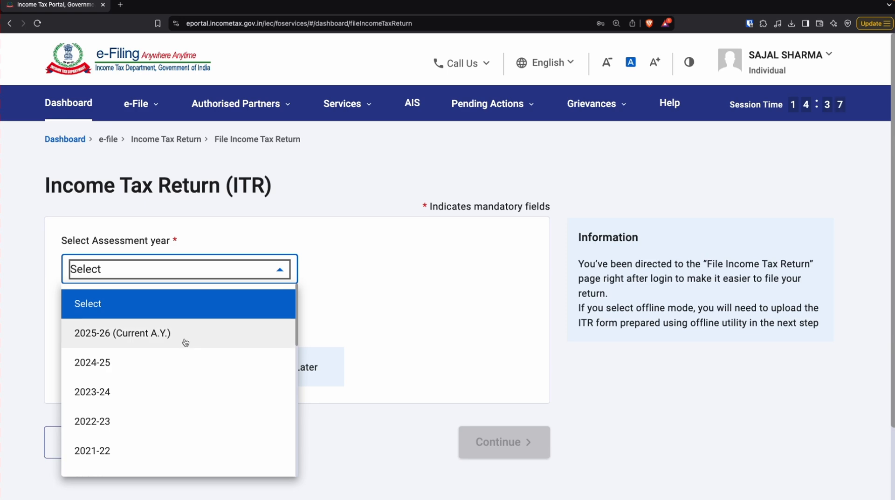
{"action": "left_click", "coordinate": [185, 333]}
{"action": "left_click", "coordinate": [67, 326]}
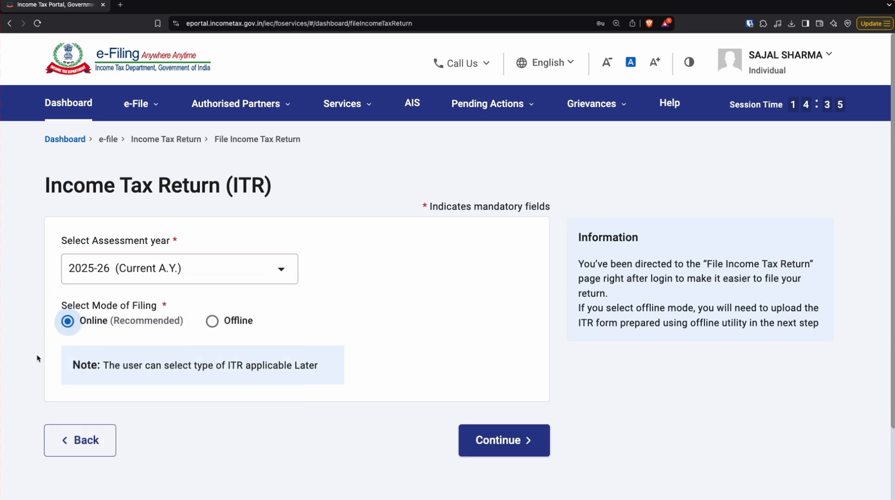
{"action": "left_click", "coordinate": [494, 442]}
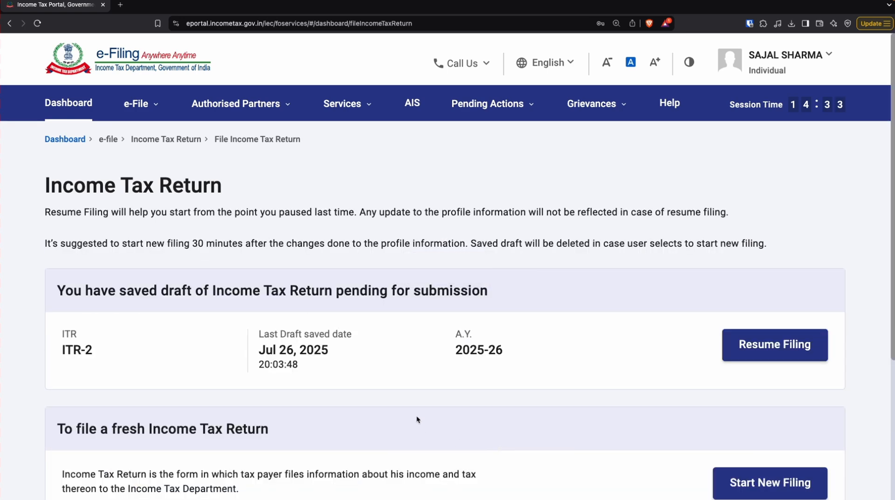
Start a new income tax return filing and continue with the Individual status.
{"action": "scroll", "coordinate": [417, 417], "scroll_direction": "down", "scroll_amount": 5}
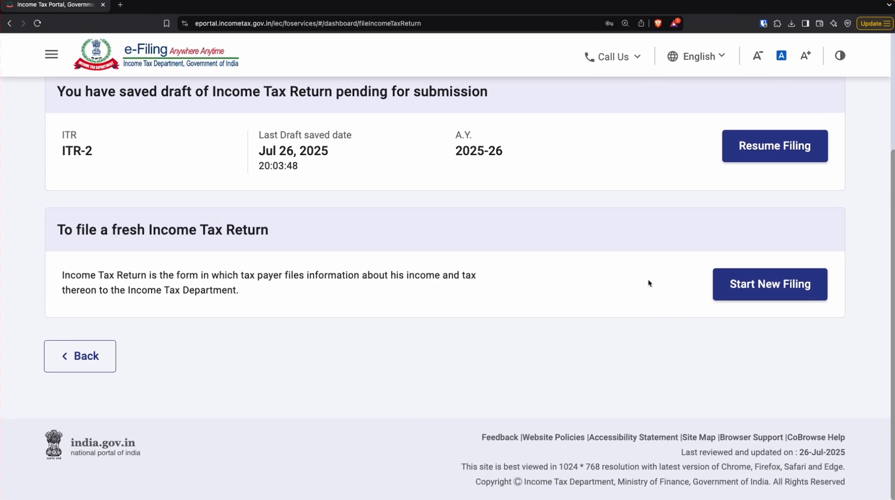
{"action": "left_click", "coordinate": [754, 293]}
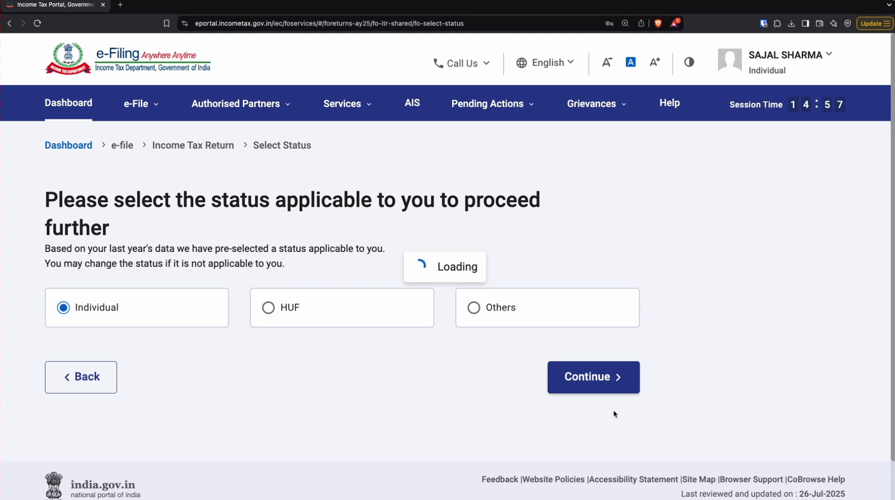
{"action": "left_click", "coordinate": [597, 389]}
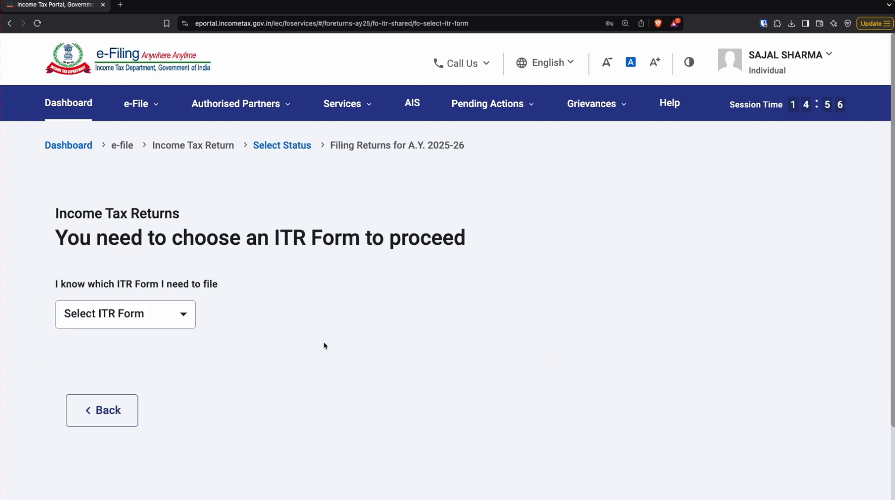
Choose the ITR-2 form, acknowledge the New Tax Regime notice and get started with the return.
{"action": "left_click", "coordinate": [169, 323]}
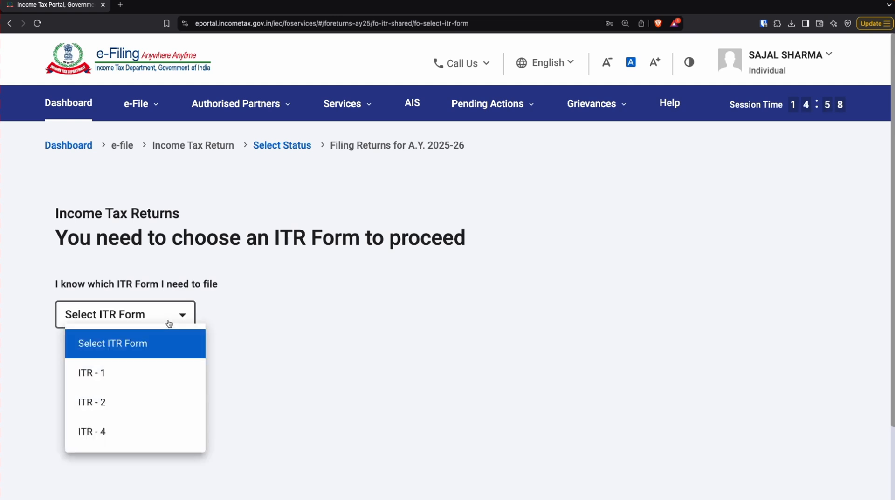
{"action": "left_click", "coordinate": [140, 403]}
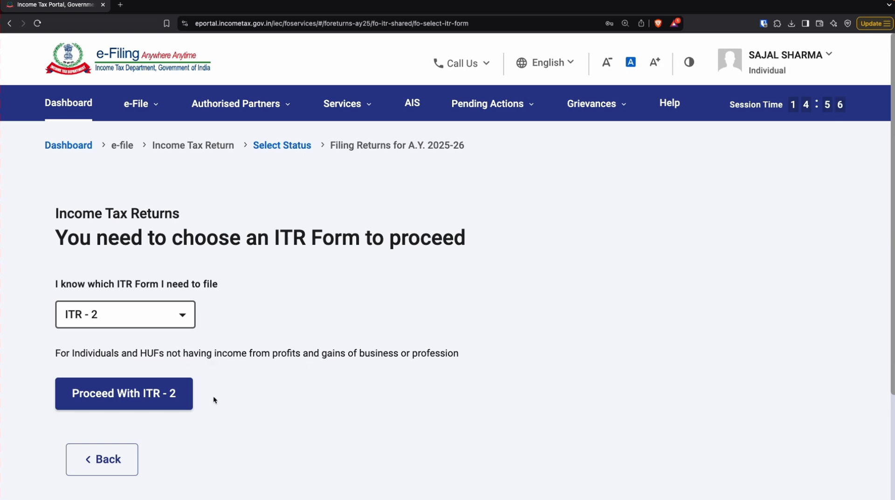
{"action": "left_click", "coordinate": [138, 396]}
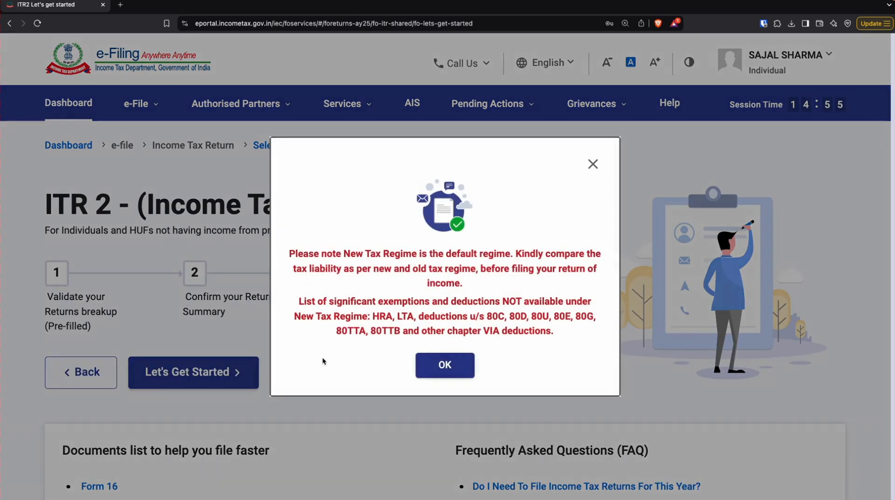
{"action": "left_click", "coordinate": [443, 366]}
{"action": "scroll", "coordinate": [315, 208], "scroll_direction": "down", "scroll_amount": 5}
{"action": "left_click", "coordinate": [209, 105]}
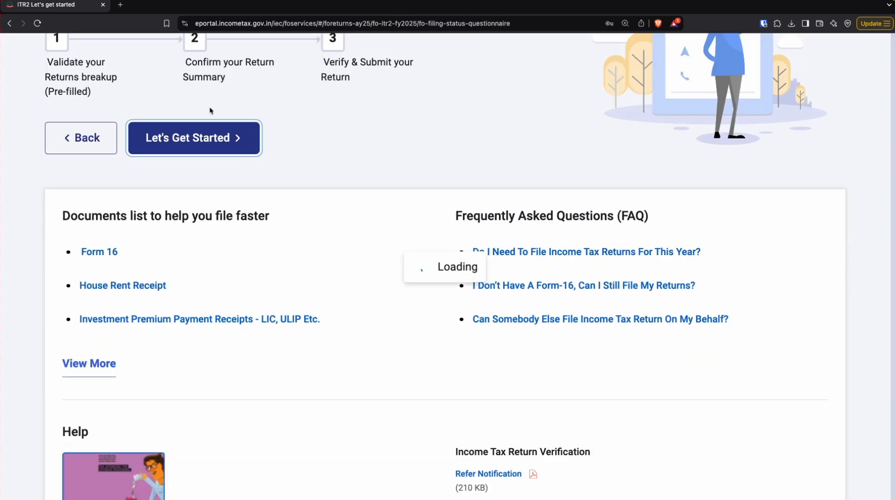
Continue past the filing reason questions with "Taxable income is more than basic exemption limit" as the reason.
{"action": "scroll", "coordinate": [309, 177], "scroll_direction": "up", "scroll_amount": 4}
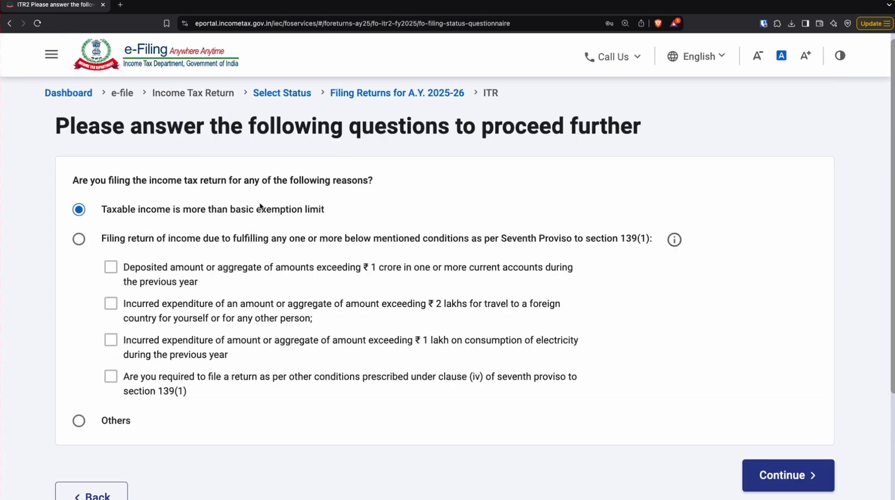
{"action": "scroll", "coordinate": [498, 319], "scroll_direction": "down", "scroll_amount": 2}
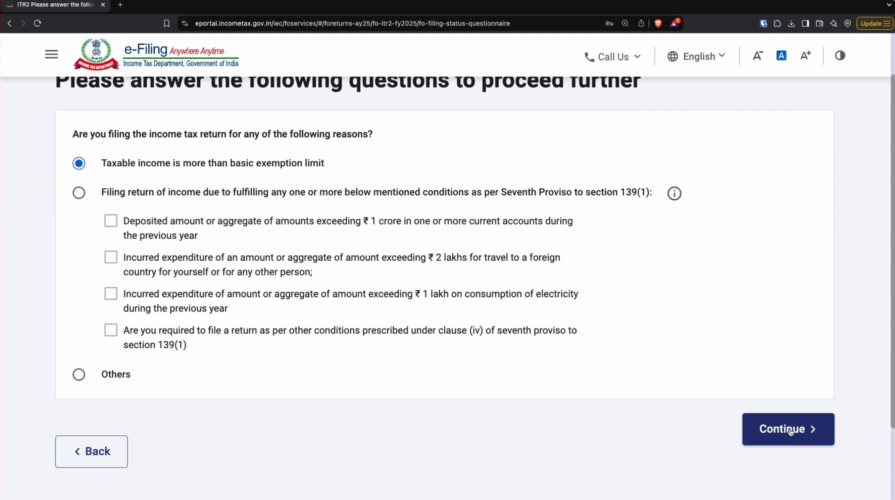
{"action": "left_click", "coordinate": [780, 430]}
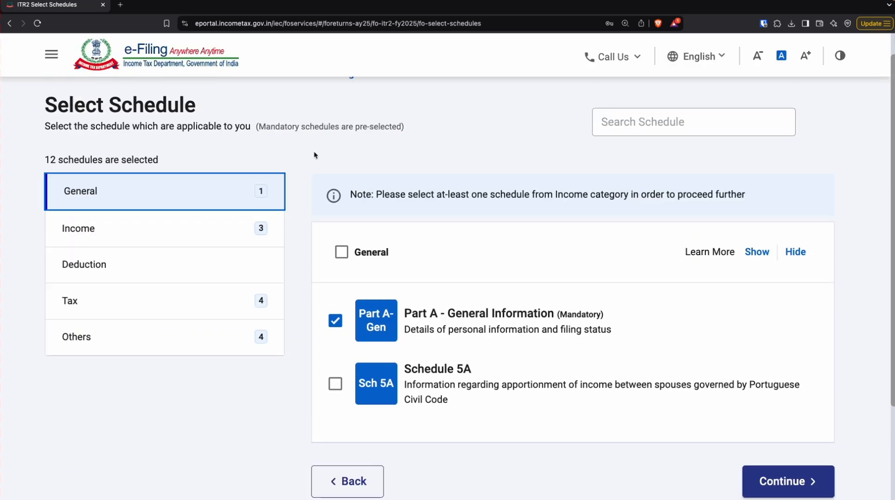
Add Schedule VDA from the Income schedules, continue to the return summary and acknowledge the pre-filled data notice.
{"action": "left_click", "coordinate": [169, 235]}
{"action": "scroll", "coordinate": [317, 295], "scroll_direction": "down", "scroll_amount": 8}
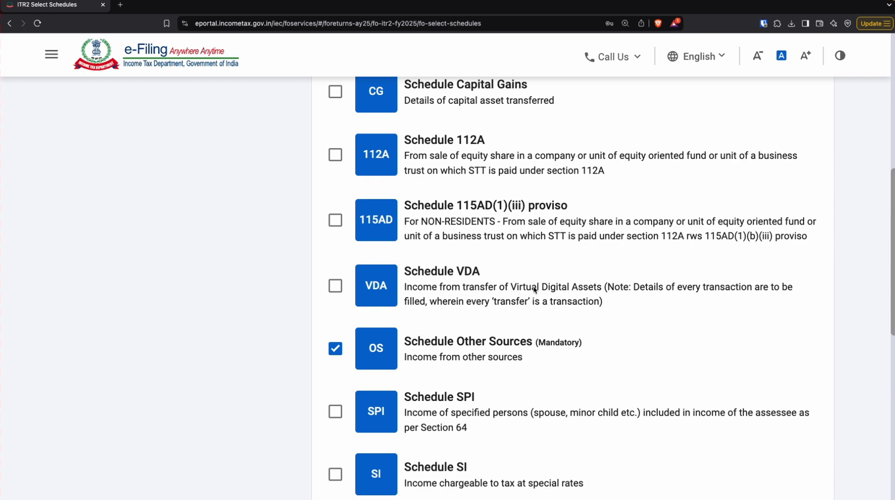
{"action": "left_click", "coordinate": [330, 287]}
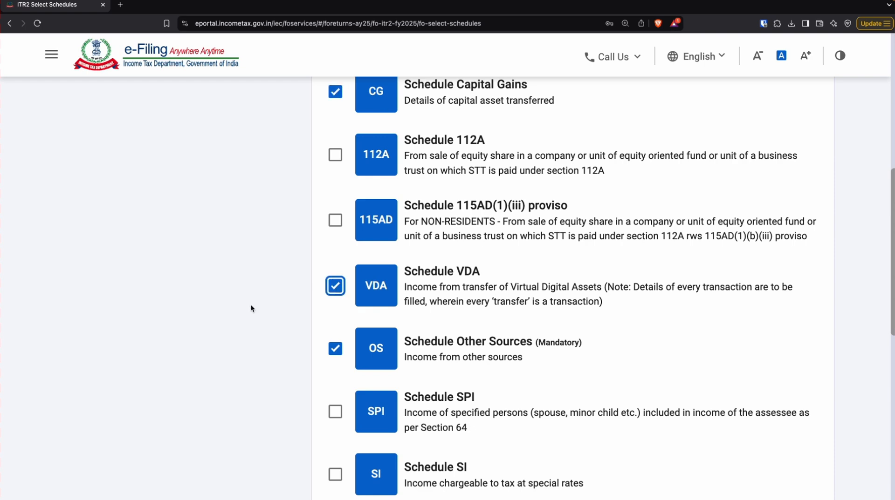
{"action": "scroll", "coordinate": [250, 308], "scroll_direction": "down", "scroll_amount": 10}
{"action": "left_click", "coordinate": [787, 364]}
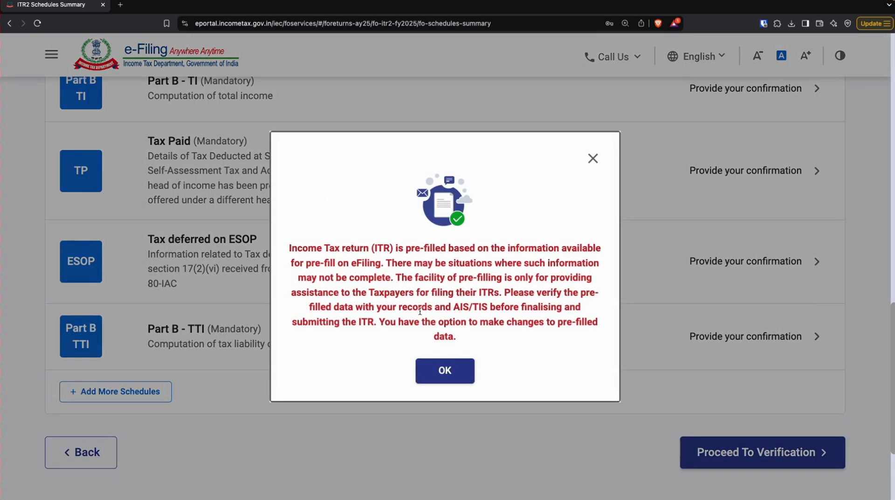
{"action": "left_click", "coordinate": [445, 371]}
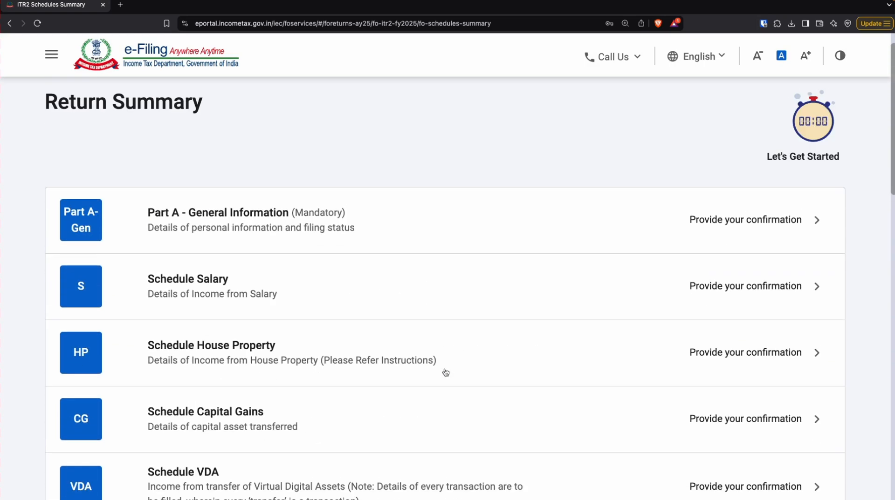
Open Schedule VDA from the return summary, acknowledge the section 234C notice and add a blank virtual digital asset transaction entry.
{"action": "scroll", "coordinate": [445, 371], "scroll_direction": "down", "scroll_amount": 7}
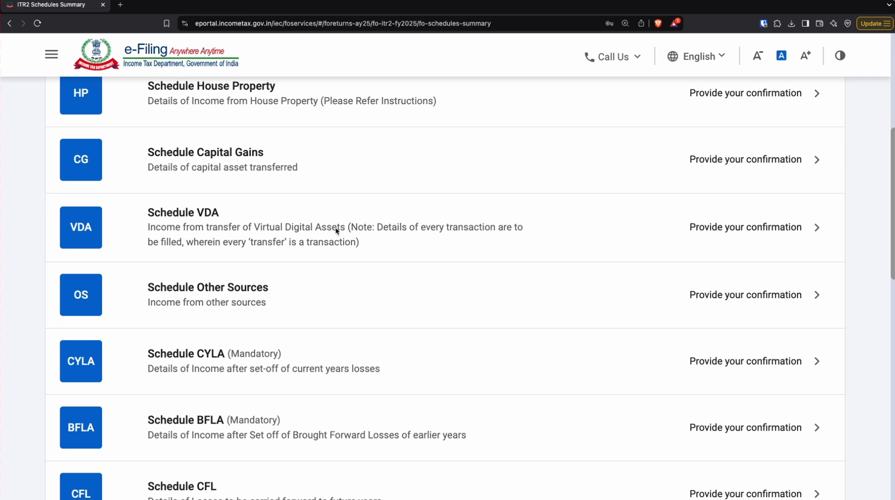
{"action": "left_click", "coordinate": [632, 234]}
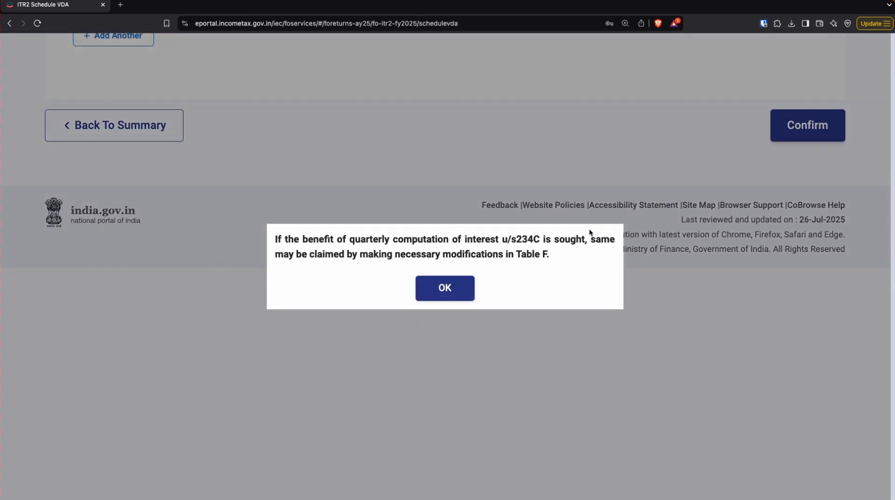
{"action": "left_click", "coordinate": [445, 289]}
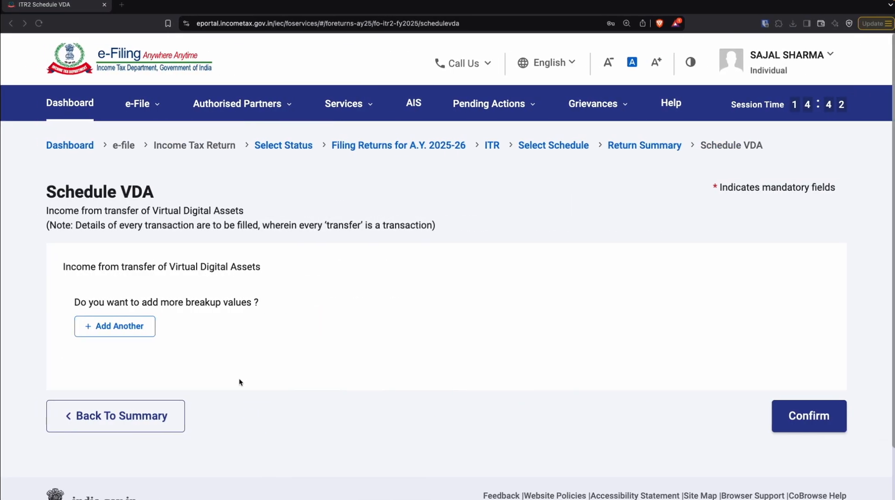
{"action": "left_click", "coordinate": [124, 329]}
{"action": "scroll", "coordinate": [290, 316], "scroll_direction": "down", "scroll_amount": 2}
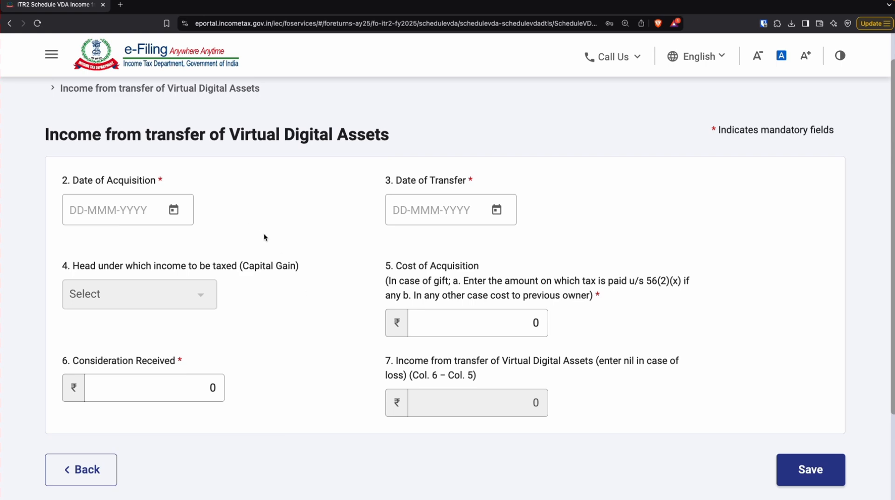
Copy the first transaction's acquisition date, 17/02/2025, from the Excel sheet into the portal's Date of Acquisition.
{"action": "key", "text": "ctrl+Left"}
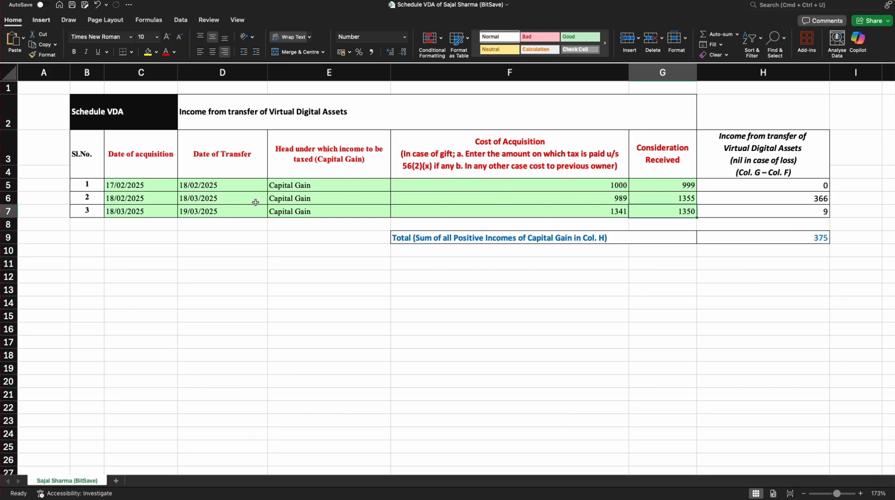
{"action": "key", "text": "ctrl+Right"}
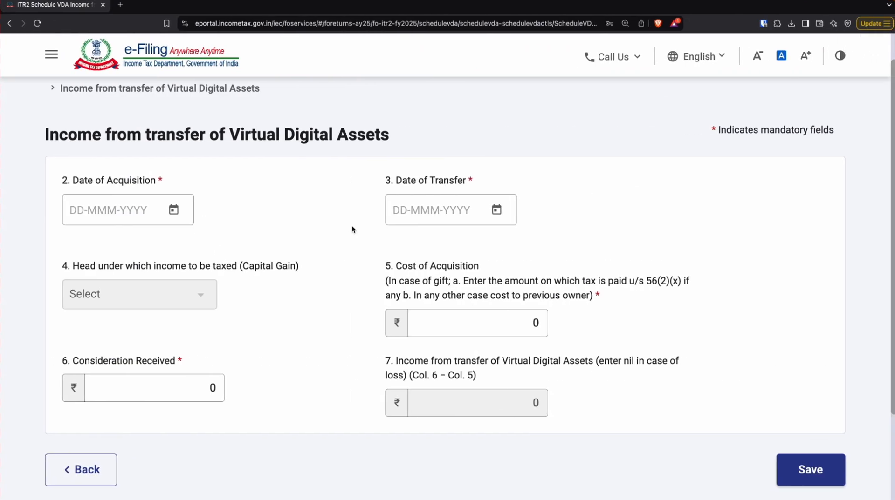
{"action": "key", "text": "ctrl+Left"}
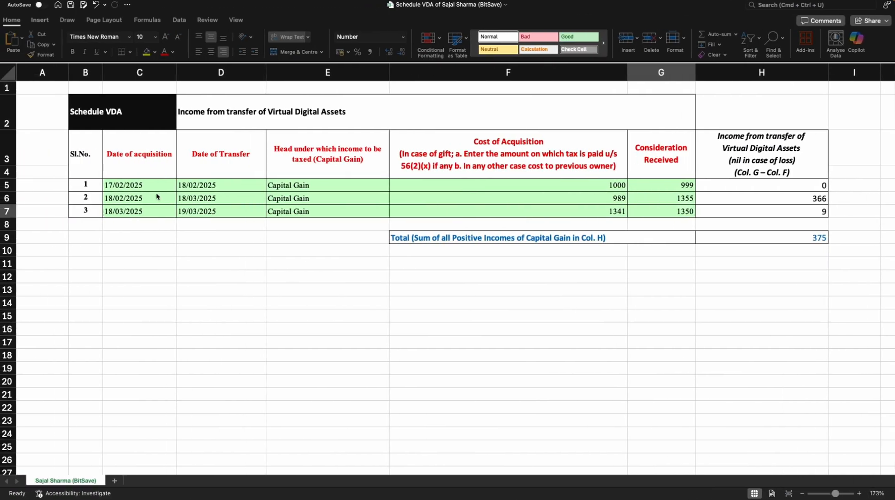
{"action": "left_click", "coordinate": [202, 191]}
{"action": "key", "text": "Left"}
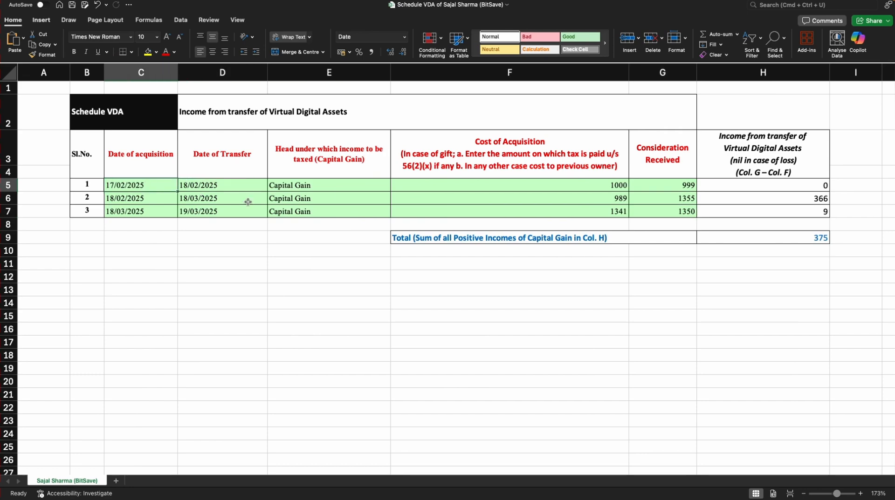
{"action": "key", "text": "super+c"}
{"action": "key", "text": "ctrl+Right"}
{"action": "left_click", "coordinate": [116, 210]}
{"action": "key", "text": "super+v"}
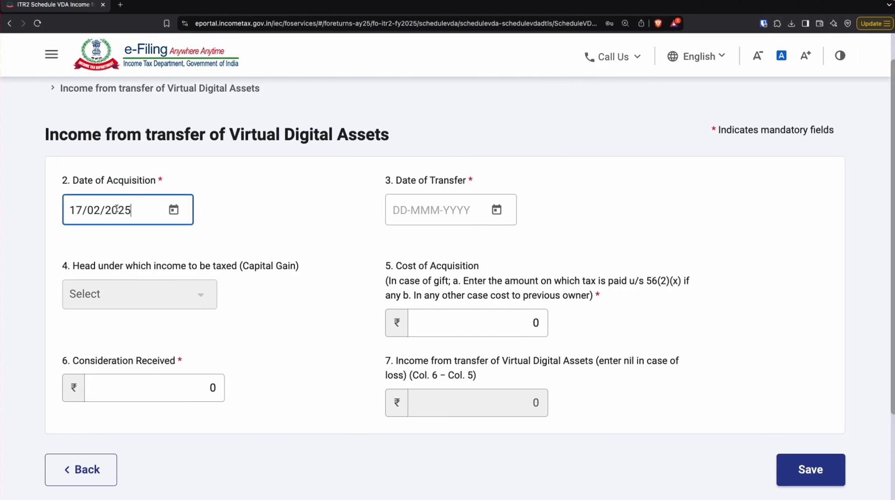
{"action": "key", "text": "Tab"}
Copy the first transaction's transfer date, 18/02/2025, from the Excel sheet into the portal's Date of Transfer.
{"action": "key", "text": "ctrl+Left"}
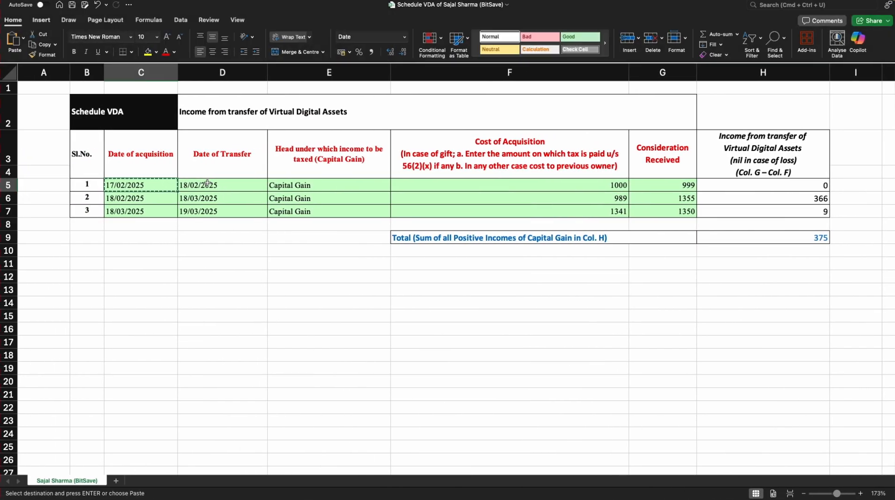
{"action": "left_click", "coordinate": [207, 184]}
{"action": "key", "text": "super+c"}
{"action": "key", "text": "ctrl+Right"}
{"action": "left_click", "coordinate": [438, 211]}
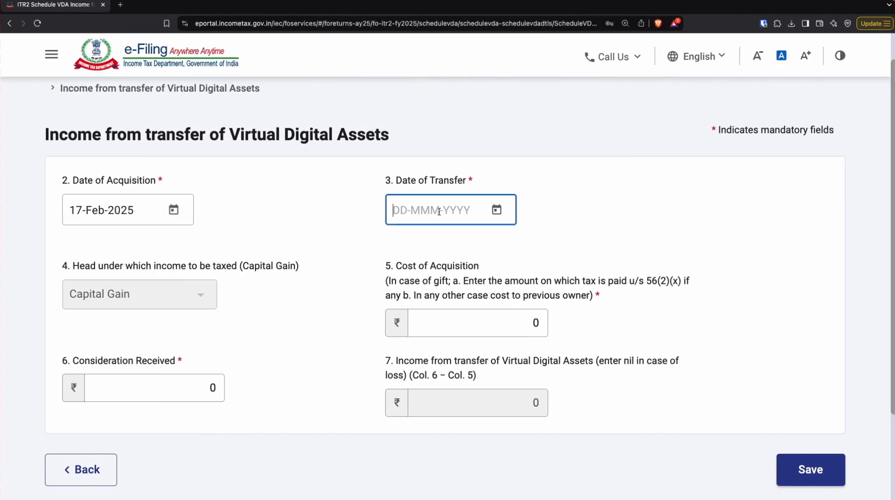
{"action": "key", "text": "super+v"}
{"action": "key", "text": "Tab"}
Set the first entry's Cost of Acquisition to 1000 and Consideration Received to 999 per the sheet, and save it.
{"action": "key", "text": "ctrl+Left"}
{"action": "key", "text": "ctrl+Right"}
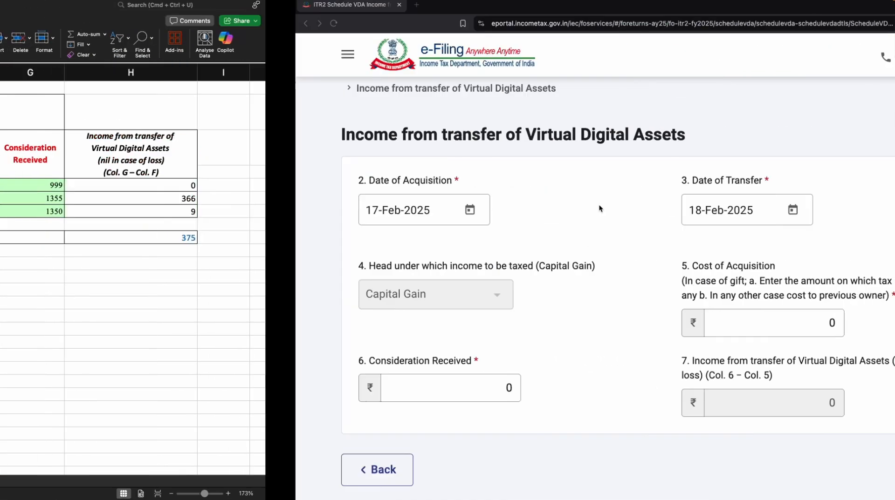
{"action": "left_click", "coordinate": [536, 323]}
{"action": "type", "text": "1000"}
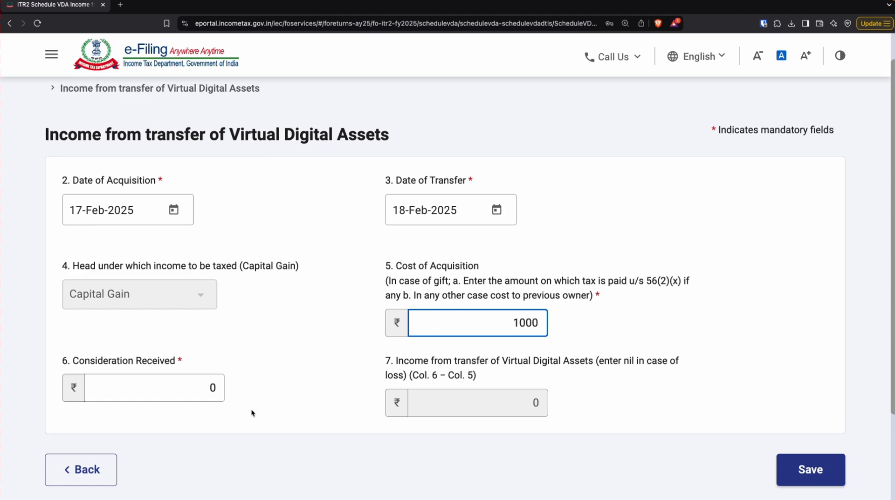
{"action": "left_click", "coordinate": [212, 389]}
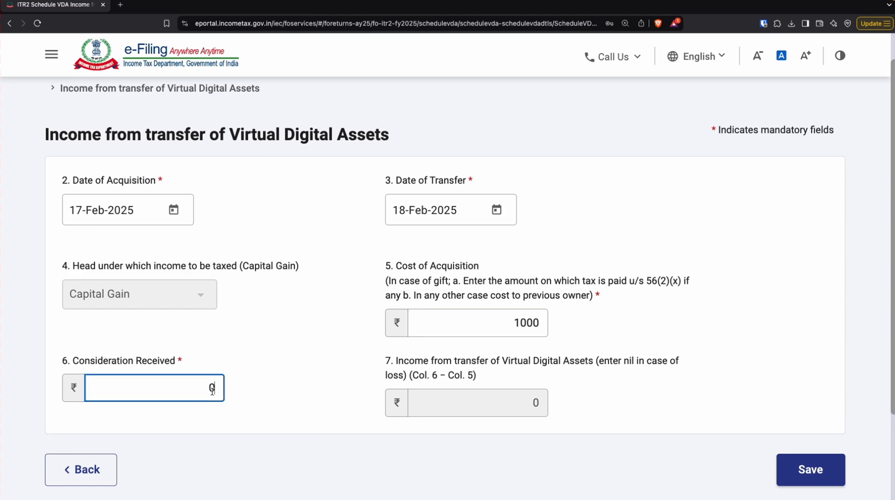
{"action": "type", "text": "999"}
{"action": "left_click", "coordinate": [298, 412]}
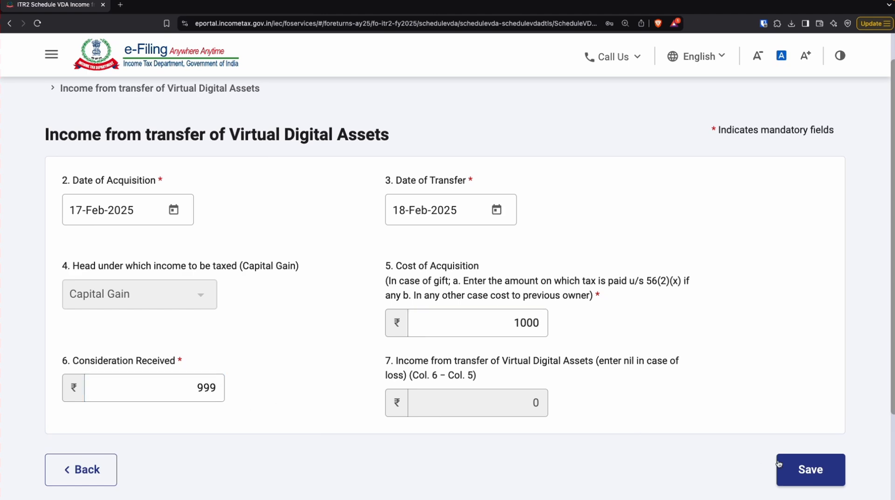
{"action": "left_click", "coordinate": [794, 471]}
Review the first transaction's saved row in Schedule VDA and add another blank transaction entry.
{"action": "scroll", "coordinate": [333, 340], "scroll_direction": "down", "scroll_amount": 2}
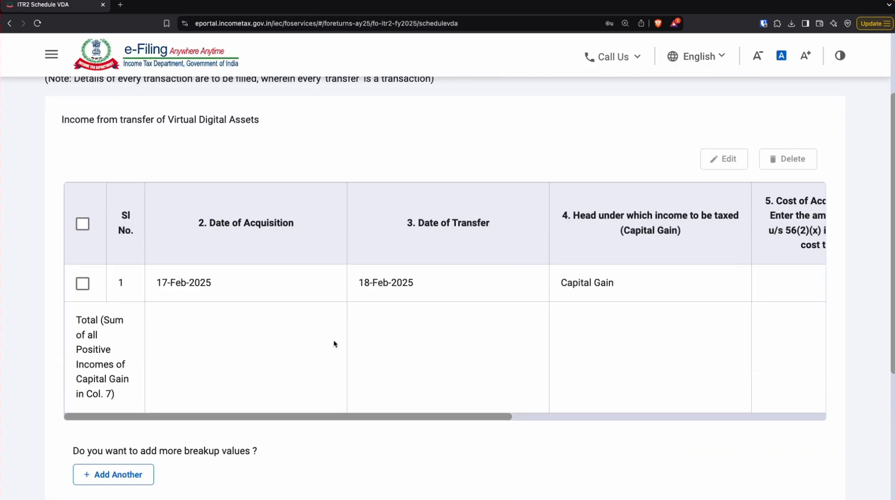
{"action": "scroll", "coordinate": [391, 321], "scroll_direction": "right", "scroll_amount": 10}
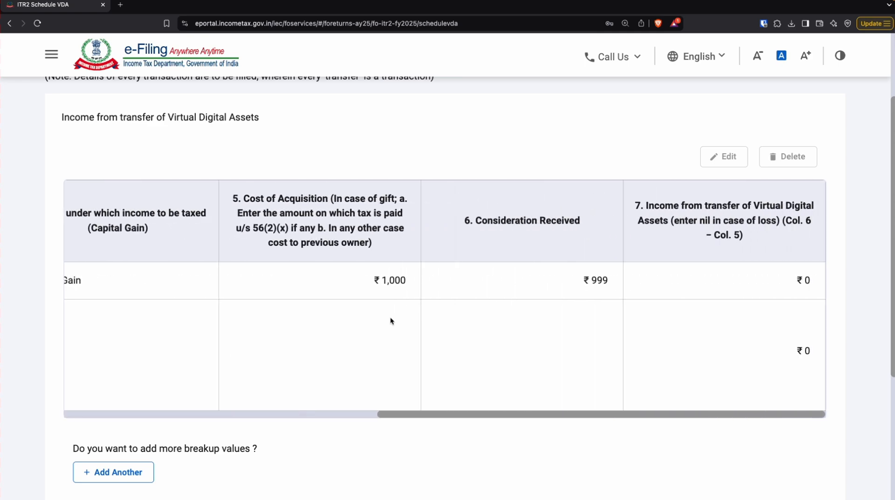
{"action": "scroll", "coordinate": [391, 322], "scroll_direction": "left", "scroll_amount": 10}
{"action": "key", "text": "ctrl+Left"}
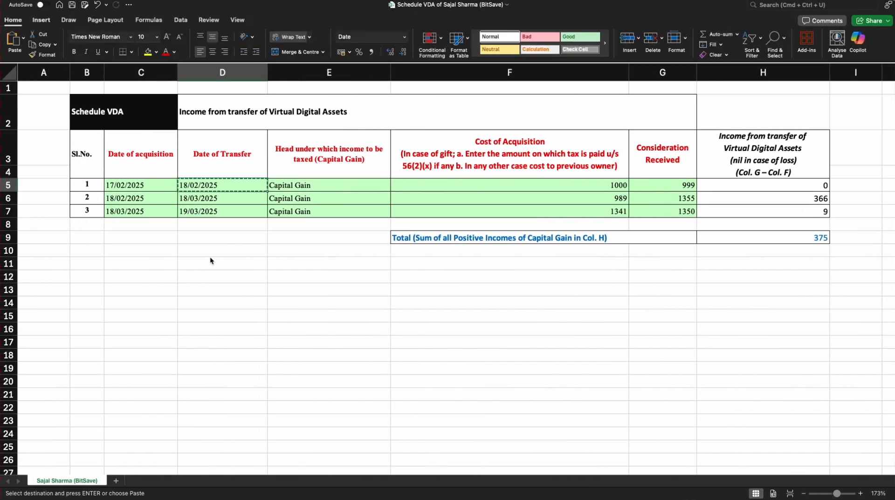
{"action": "key", "text": "ctrl+Right"}
{"action": "scroll", "coordinate": [227, 346], "scroll_direction": "down", "scroll_amount": 1}
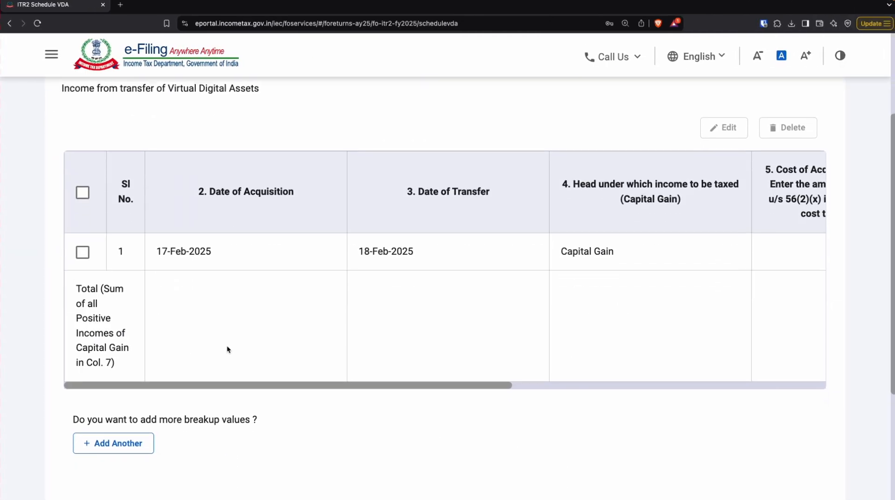
{"action": "left_click", "coordinate": [120, 446]}
{"action": "scroll", "coordinate": [238, 250], "scroll_direction": "down", "scroll_amount": 1}
Copy the second transaction's acquisition date, 18/02/2025, from the Excel sheet into the portal's Date of Acquisition.
{"action": "key", "text": "ctrl+Left"}
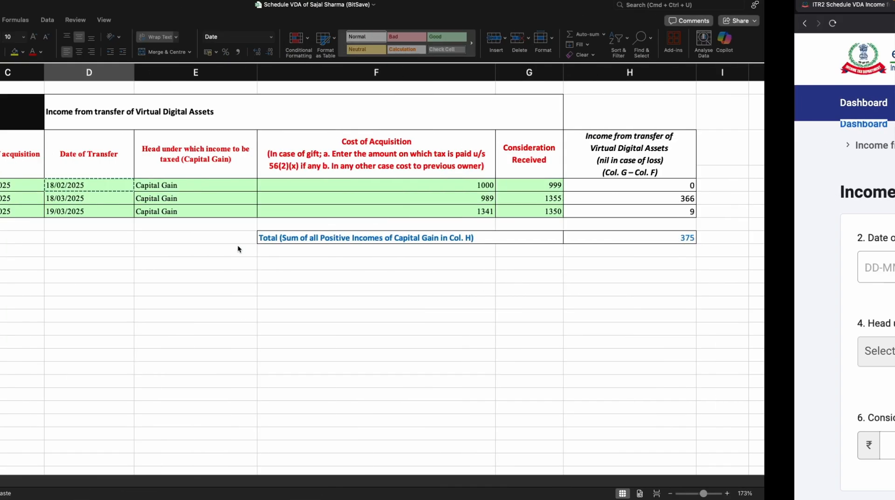
{"action": "left_click", "coordinate": [131, 201]}
{"action": "key", "text": "super+c"}
{"action": "key", "text": "ctrl+Right"}
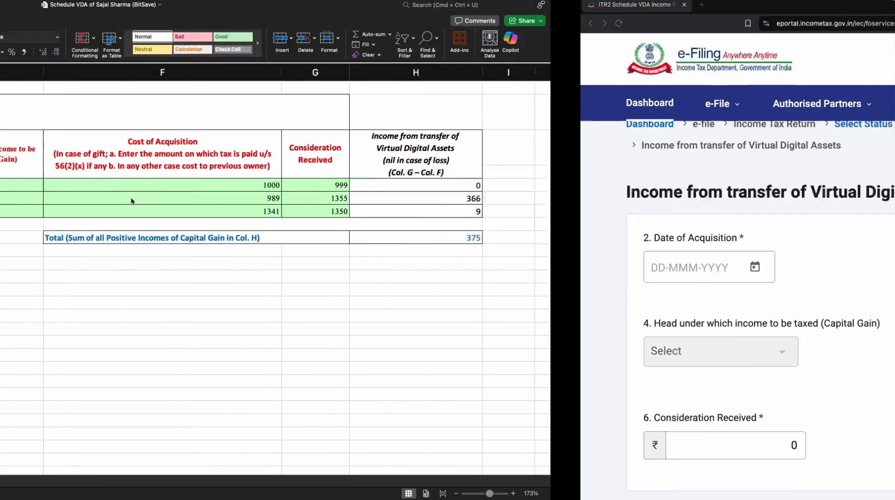
{"action": "left_click", "coordinate": [111, 268]}
{"action": "key", "text": "super+v"}
{"action": "key", "text": "Tab"}
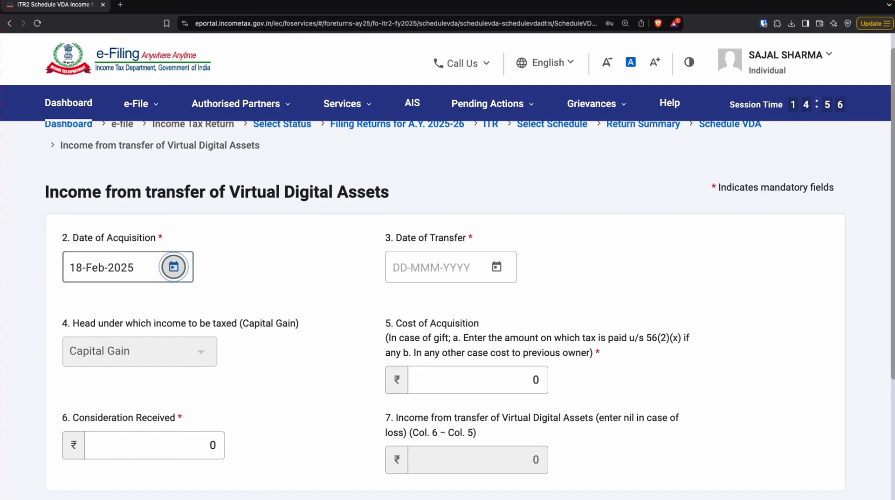
Copy the second transaction's transfer date, 18/03/2025, from the Excel sheet into the portal's Date of Transfer.
{"action": "key", "text": "ctrl+Left"}
{"action": "left_click", "coordinate": [218, 196]}
{"action": "key", "text": "super+c"}
{"action": "key", "text": "ctrl+Right"}
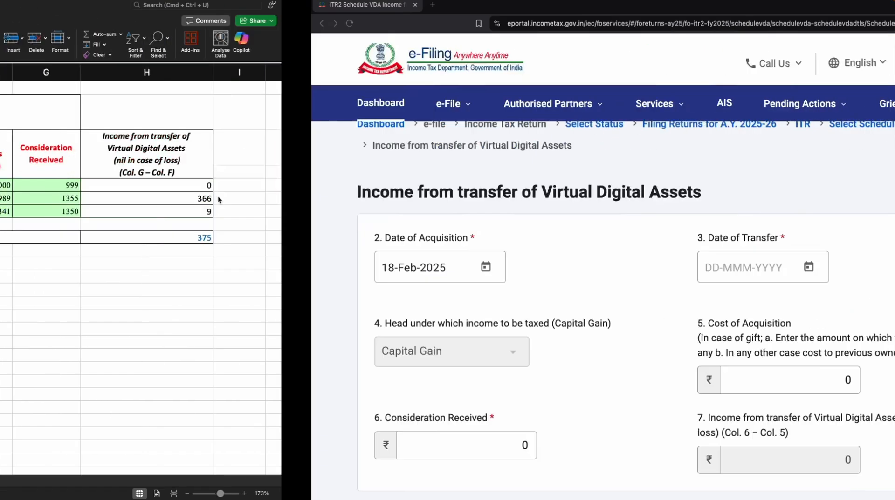
{"action": "key", "text": "Tab"}
{"action": "key", "text": "super+v"}
{"action": "key", "text": "Tab"}
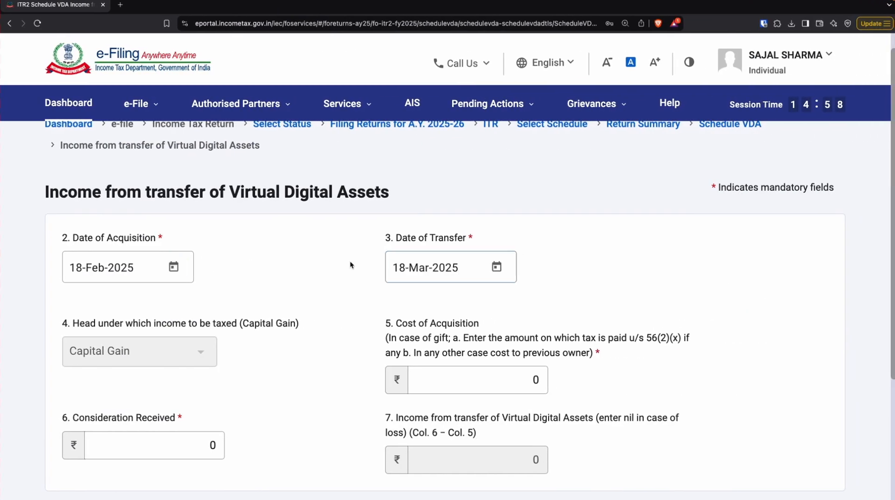
Copy the second transaction's cost, 989, from the Excel sheet into the portal's Cost of Acquisition.
{"action": "scroll", "coordinate": [350, 265], "scroll_direction": "down", "scroll_amount": 2}
{"action": "key", "text": "ctrl+Left"}
{"action": "left_click", "coordinate": [443, 197]}
{"action": "key", "text": "super+c"}
{"action": "key", "text": "ctrl+Right"}
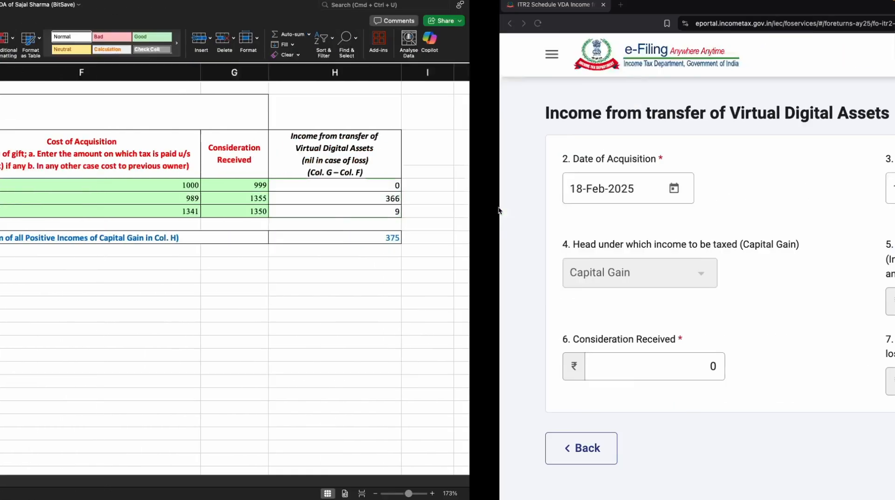
{"action": "left_click", "coordinate": [536, 301]}
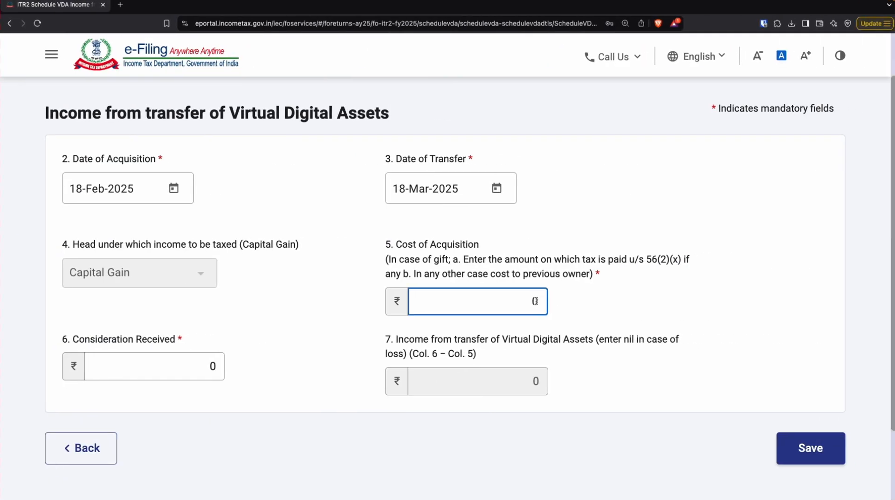
{"action": "key", "text": "super+v"}
Set the second entry's Consideration Received to 1355 per the Excel sheet and save the entry.
{"action": "left_click", "coordinate": [205, 367]}
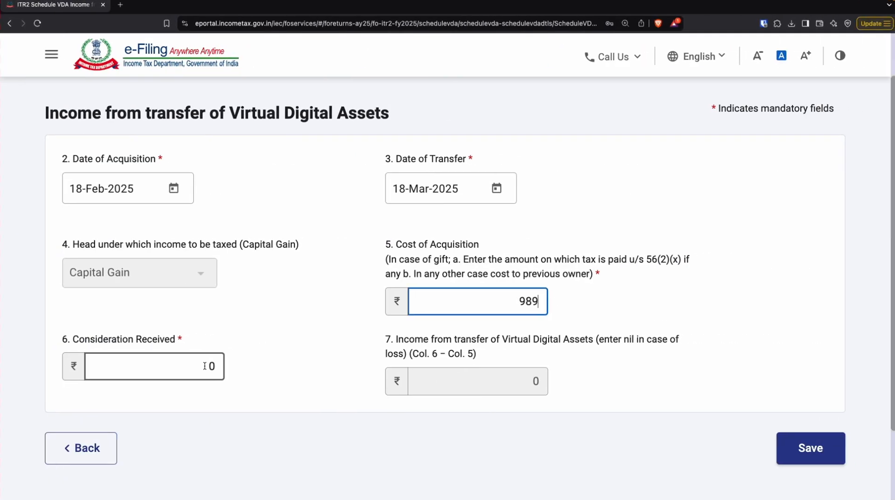
{"action": "key", "text": "Delete"}
{"action": "key", "text": "ctrl+Left"}
{"action": "key", "text": "ctrl+Right"}
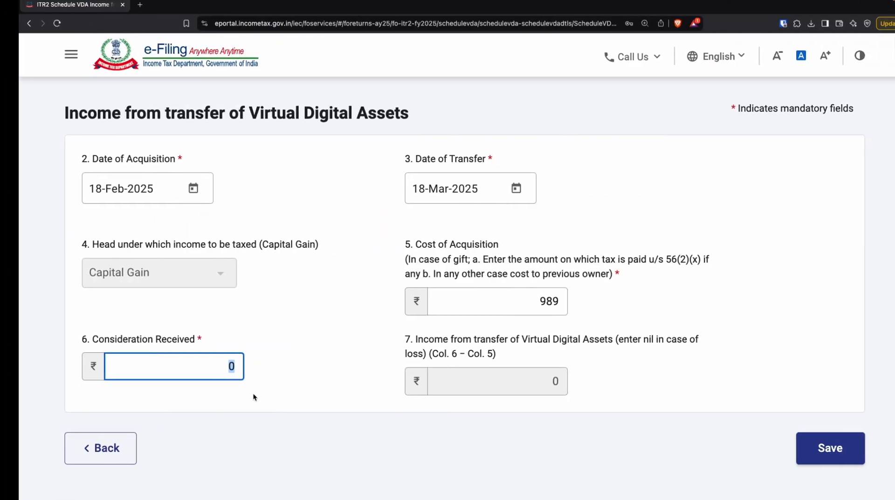
{"action": "type", "text": "1355"}
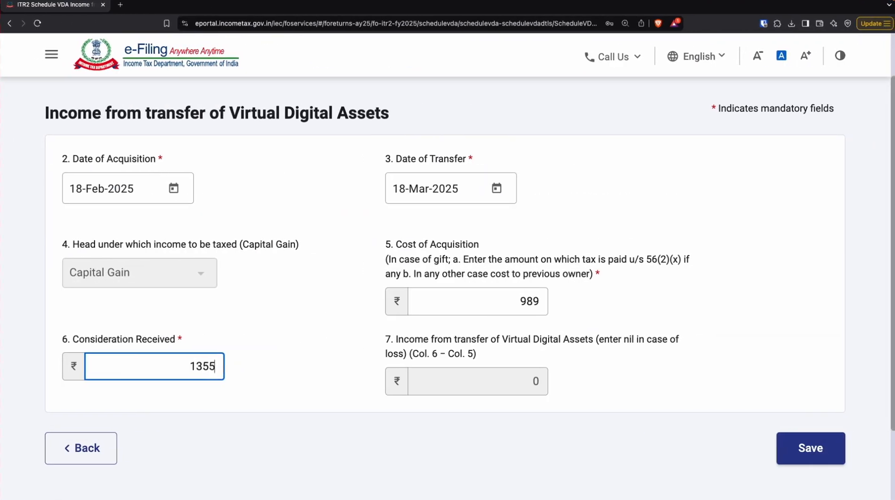
{"action": "left_click", "coordinate": [362, 403]}
{"action": "left_click", "coordinate": [811, 448]}
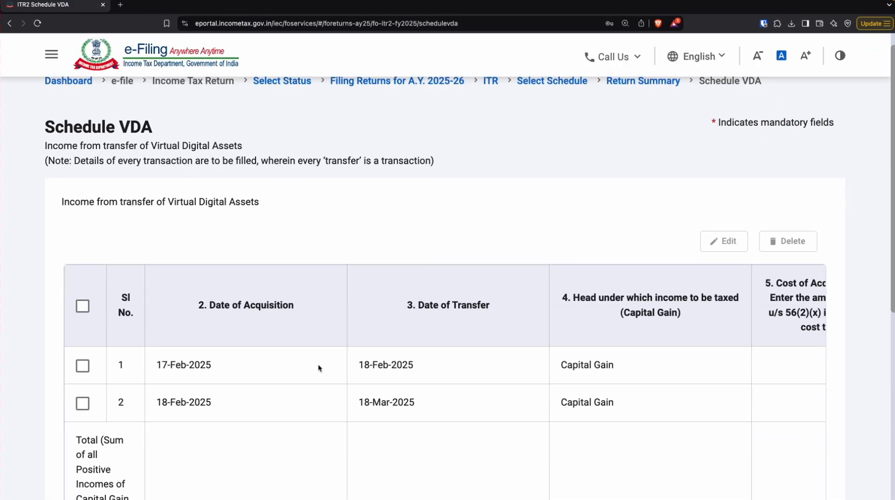
Add a third transaction entry and copy its acquisition date, 18/03/2025, from the Excel sheet into Date of Acquisition.
{"action": "scroll", "coordinate": [315, 367], "scroll_direction": "down", "scroll_amount": 3}
{"action": "left_click", "coordinate": [118, 463]}
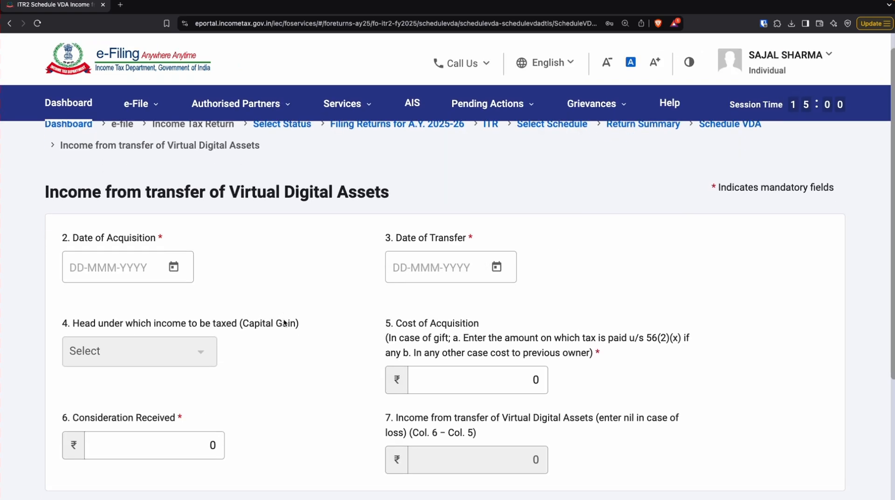
{"action": "key", "text": "ctrl+Left"}
{"action": "left_click", "coordinate": [135, 212]}
{"action": "key", "text": "ctrl+c"}
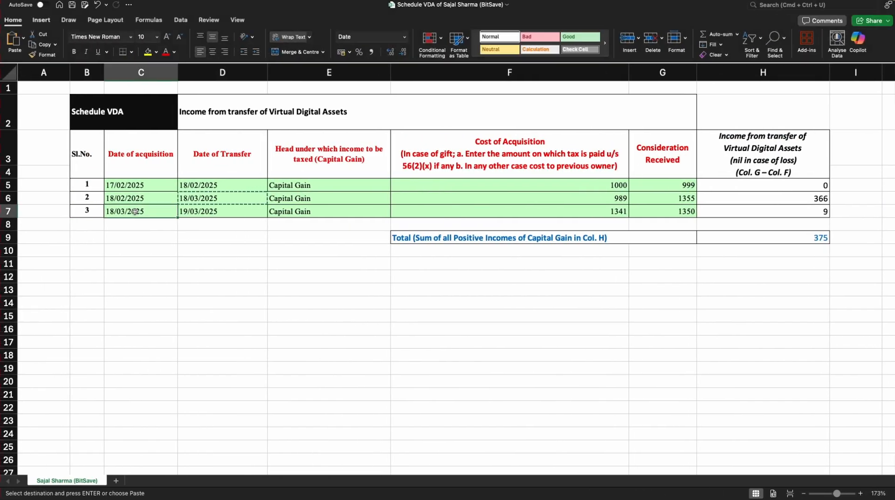
{"action": "key", "text": "ctrl+Right"}
{"action": "left_click", "coordinate": [132, 267]}
{"action": "key", "text": "ctrl+v"}
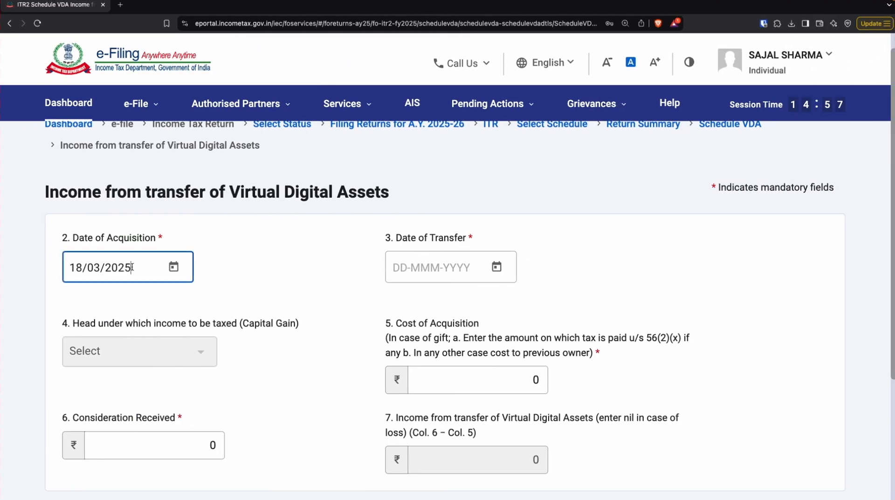
Copy the third transaction's transfer date, 19/03/2025, from the Excel sheet into the portal's Date of Transfer.
{"action": "key", "text": "ctrl+Left"}
{"action": "left_click", "coordinate": [212, 213]}
{"action": "key", "text": "ctrl+c"}
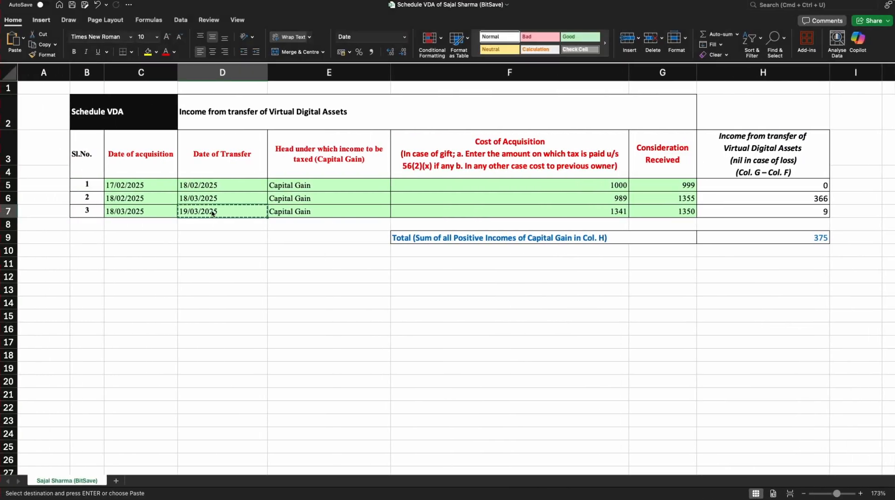
{"action": "key", "text": "ctrl+Right"}
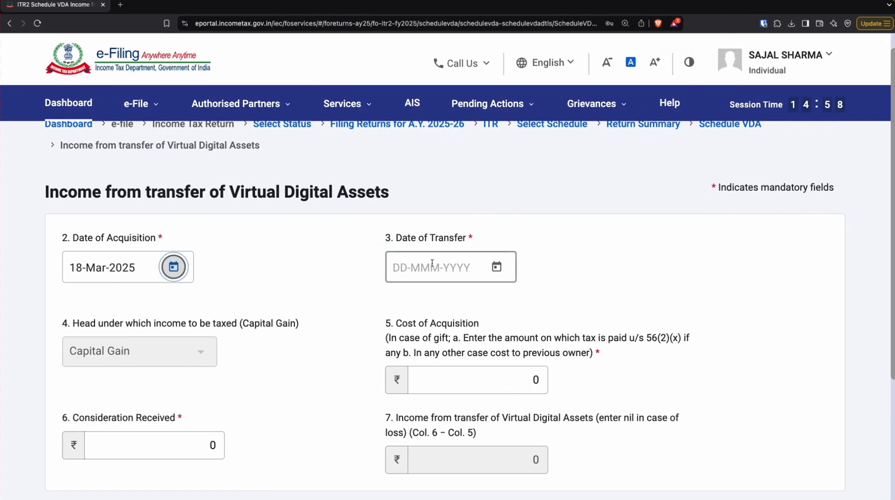
{"action": "left_click", "coordinate": [432, 264]}
{"action": "key", "text": "ctrl+v"}
Set the third transaction's Cost of Acquisition to 1341 per the Excel sheet.
{"action": "key", "text": "ctrl+Left"}
{"action": "key", "text": "ctrl+Right"}
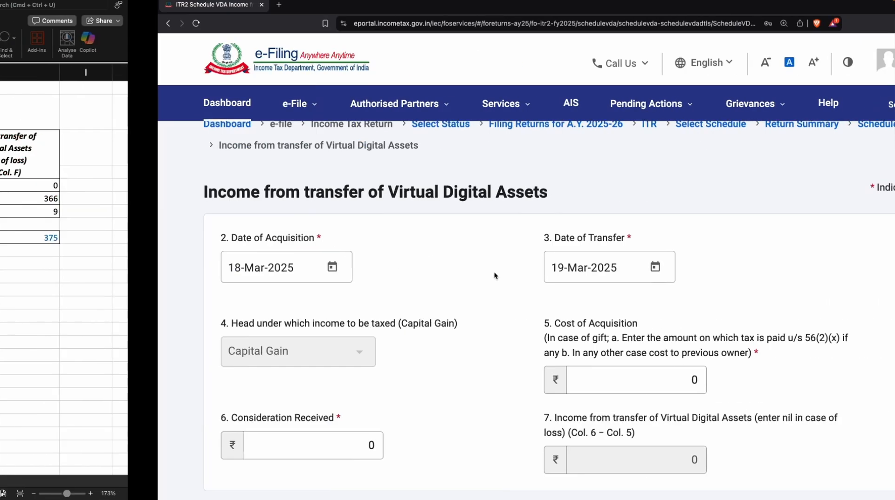
{"action": "double_click", "coordinate": [534, 378]}
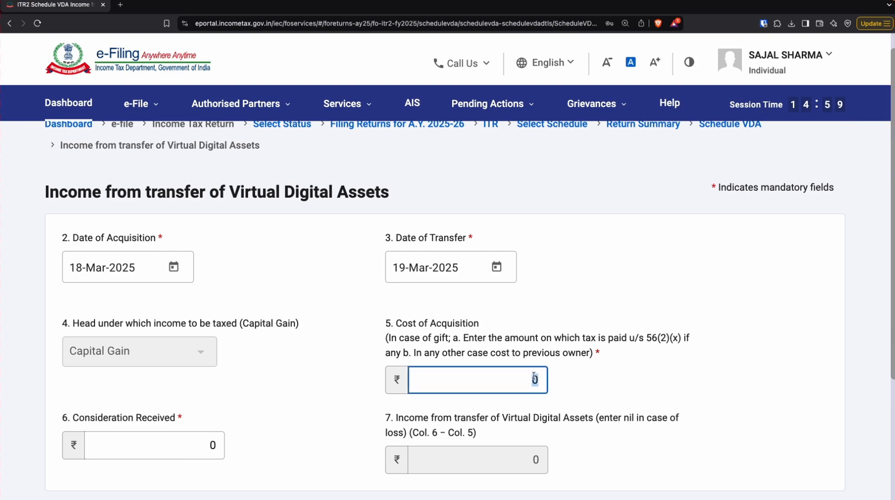
{"action": "type", "text": "1341"}
{"action": "left_click", "coordinate": [329, 437]}
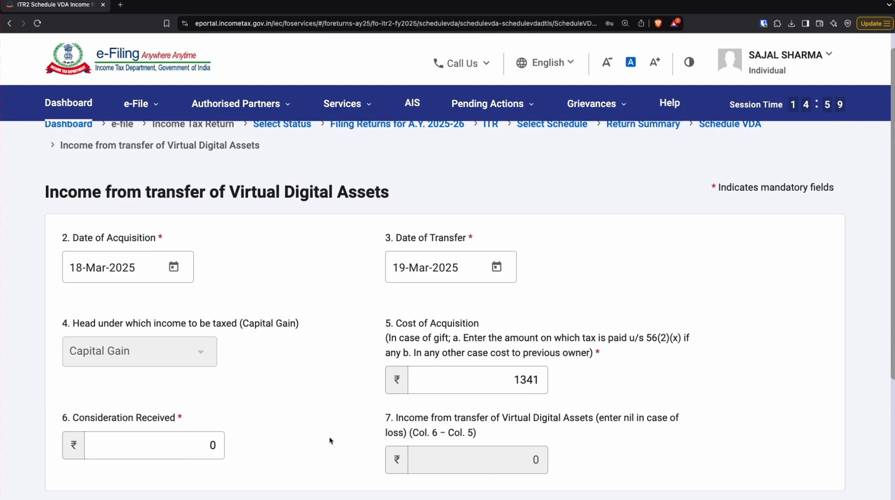
Set the third transaction's Consideration Received to 1350 per the Excel sheet and save the entry.
{"action": "key", "text": "ctrl+Left"}
{"action": "key", "text": "ctrl+Right"}
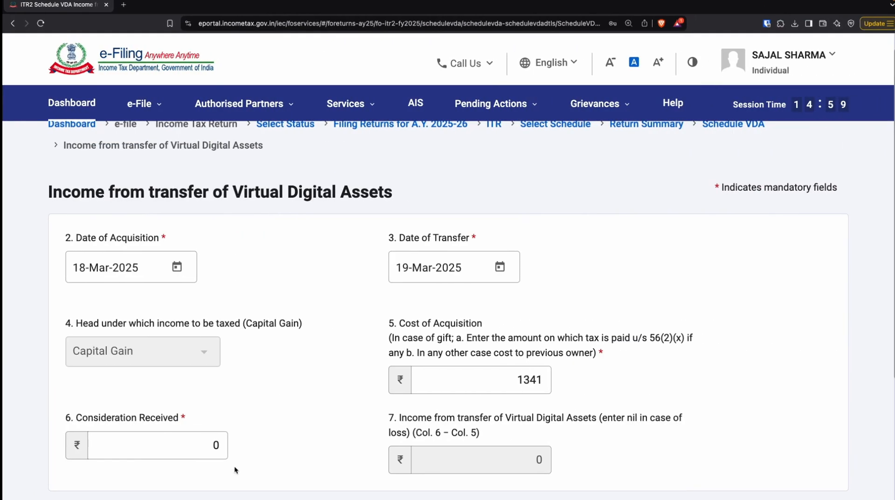
{"action": "scroll", "coordinate": [234, 471], "scroll_direction": "down", "scroll_amount": 3}
{"action": "left_click", "coordinate": [211, 344]}
{"action": "type", "text": "1350"}
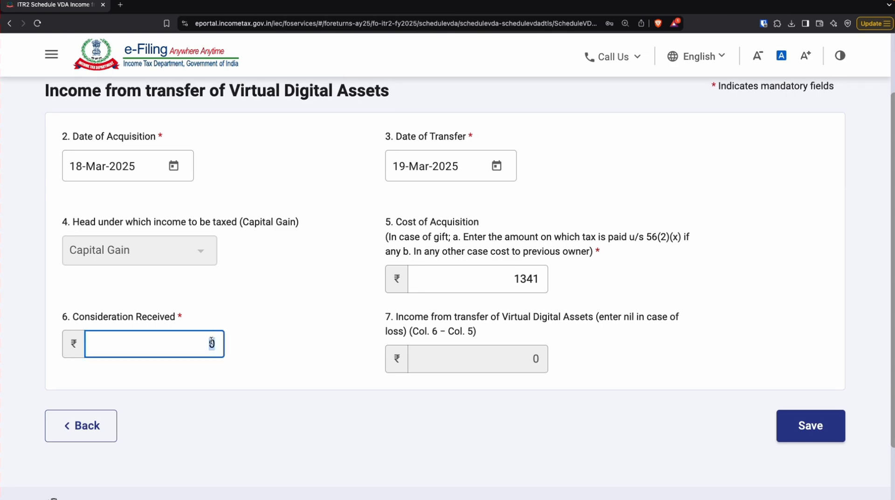
{"action": "left_click", "coordinate": [811, 435]}
Review the three transaction entries in the Schedule VDA table across all its columns and confirm the schedule.
{"action": "scroll", "coordinate": [417, 433], "scroll_direction": "down", "scroll_amount": 2}
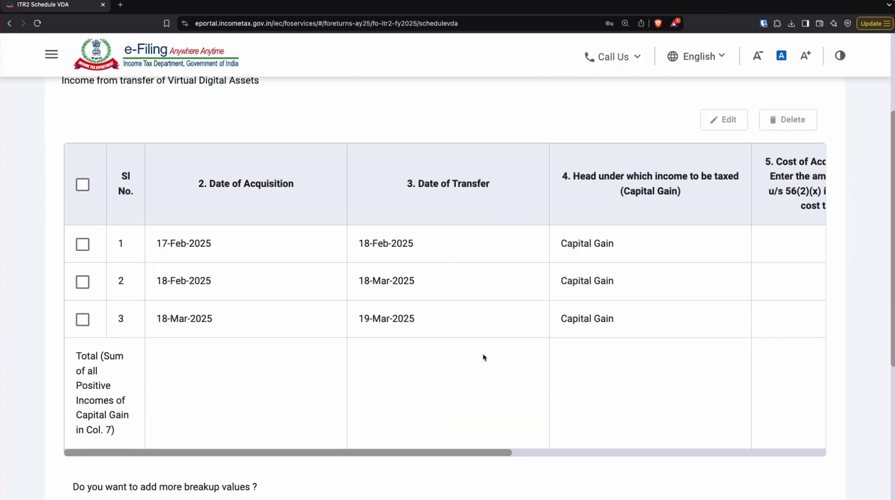
{"action": "scroll", "coordinate": [484, 357], "scroll_direction": "right", "scroll_amount": 10}
{"action": "scroll", "coordinate": [483, 358], "scroll_direction": "left", "scroll_amount": 10}
{"action": "scroll", "coordinate": [483, 358], "scroll_direction": "up", "scroll_amount": 5}
{"action": "scroll", "coordinate": [483, 358], "scroll_direction": "down", "scroll_amount": 10}
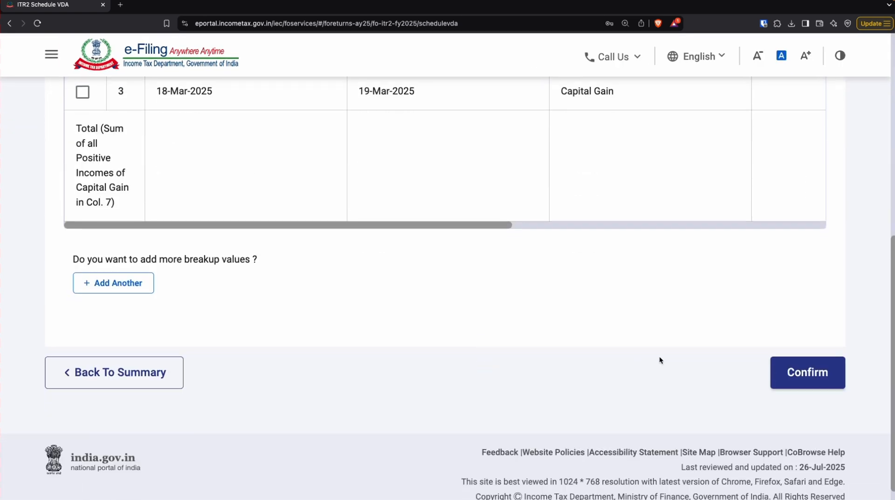
{"action": "left_click", "coordinate": [805, 376]}
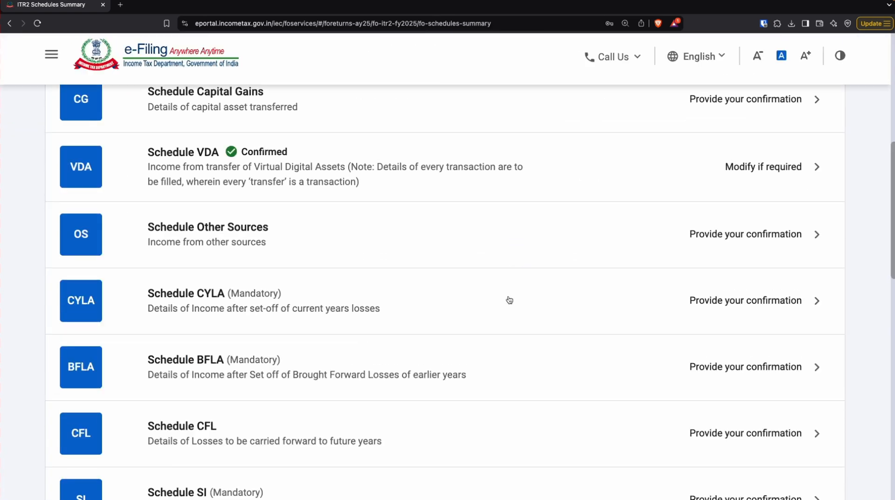
Examine the return summary's schedules from Part A - General Information through Part B - TTI, checking the Schedule VDA sheet in Excel for reference.
{"action": "scroll", "coordinate": [360, 353], "scroll_direction": "up", "scroll_amount": 3}
{"action": "scroll", "coordinate": [361, 353], "scroll_direction": "up", "scroll_amount": 1}
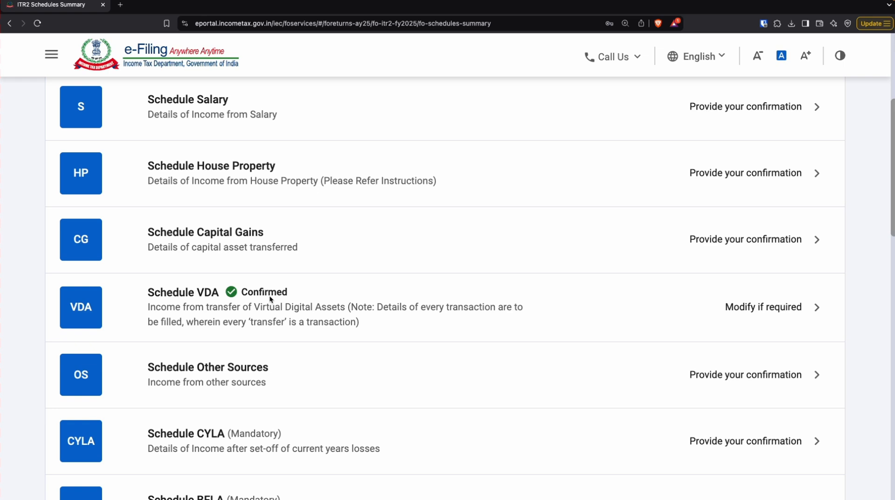
{"action": "scroll", "coordinate": [350, 193], "scroll_direction": "down", "scroll_amount": 1}
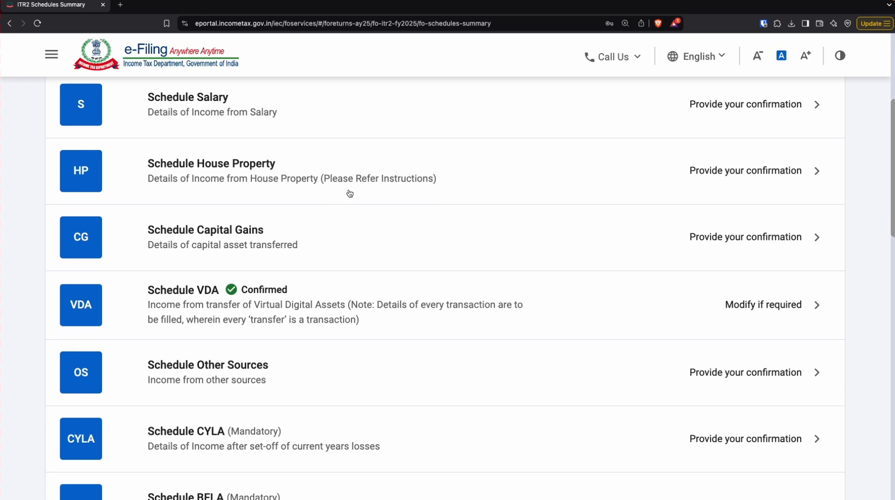
{"action": "scroll", "coordinate": [349, 193], "scroll_direction": "up", "scroll_amount": 3}
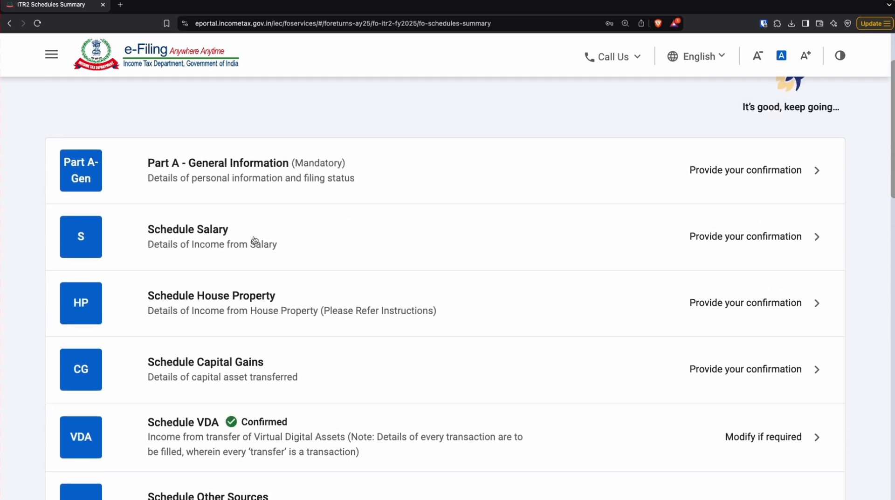
{"action": "scroll", "coordinate": [254, 240], "scroll_direction": "down", "scroll_amount": 10}
{"action": "scroll", "coordinate": [254, 240], "scroll_direction": "up", "scroll_amount": 10}
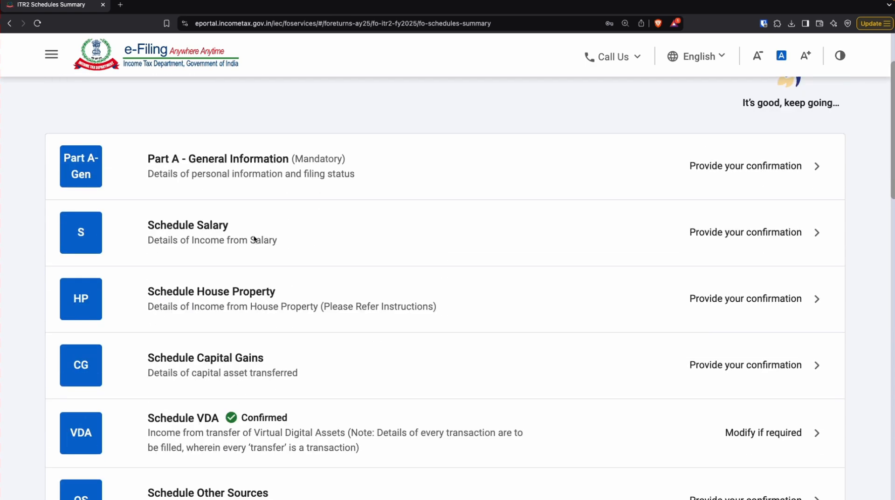
{"action": "scroll", "coordinate": [254, 240], "scroll_direction": "down", "scroll_amount": 13}
{"action": "scroll", "coordinate": [254, 239], "scroll_direction": "down", "scroll_amount": 2}
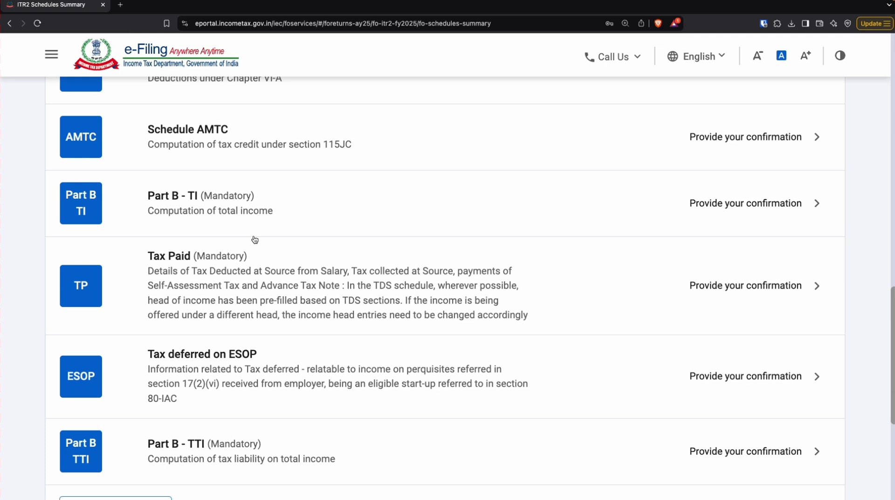
{"action": "scroll", "coordinate": [255, 240], "scroll_direction": "up", "scroll_amount": 1}
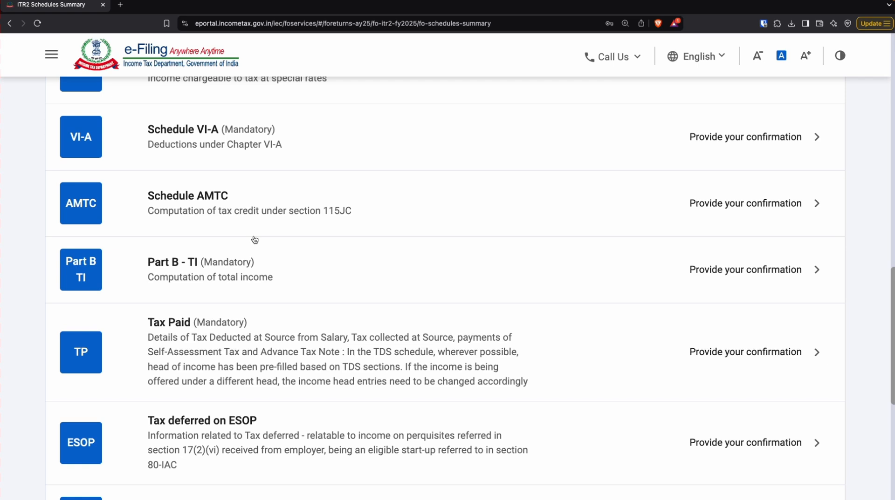
{"action": "key", "text": "ctrl+Left"}
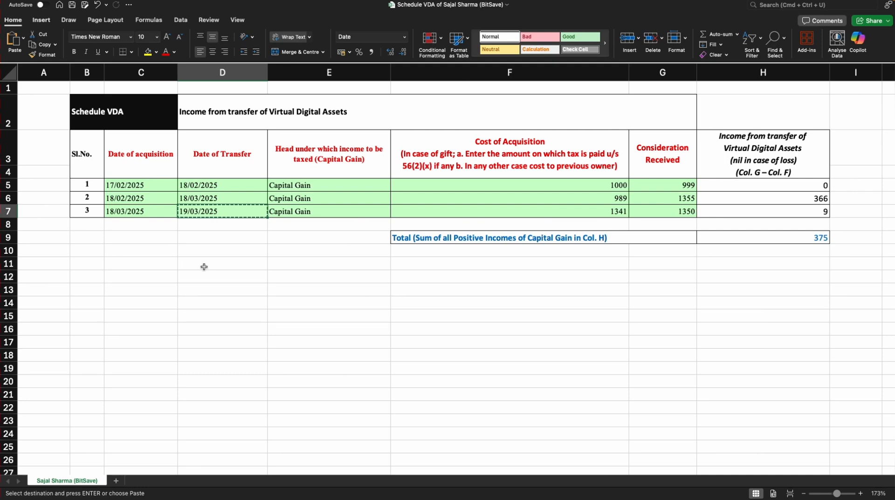
{"action": "key", "text": "ctrl+Right"}
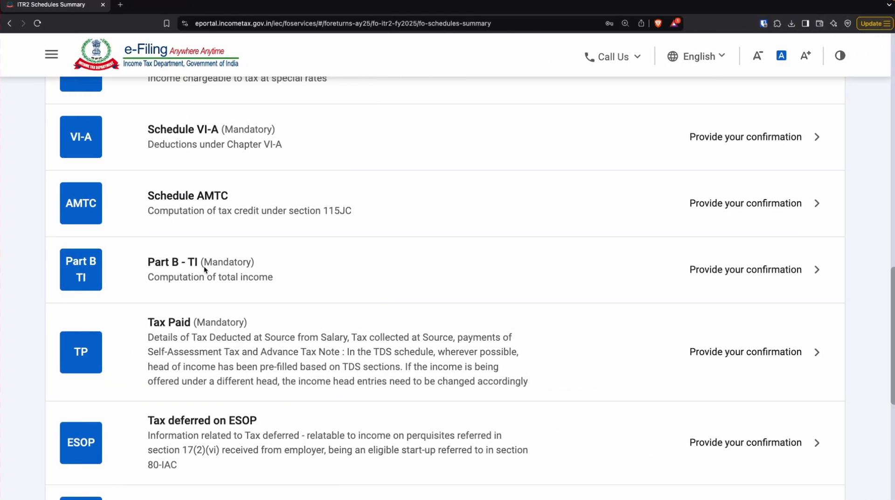
{"action": "scroll", "coordinate": [203, 266], "scroll_direction": "up", "scroll_amount": 10}
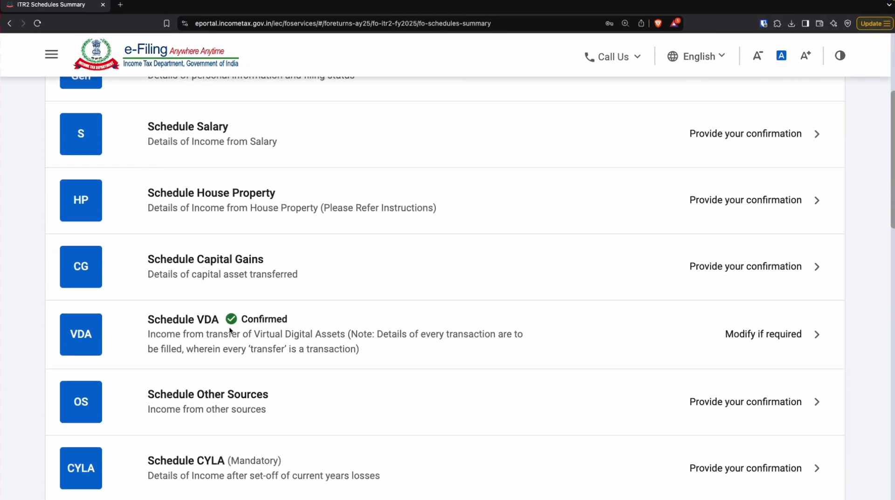
{"action": "scroll", "coordinate": [230, 331], "scroll_direction": "down", "scroll_amount": 10}
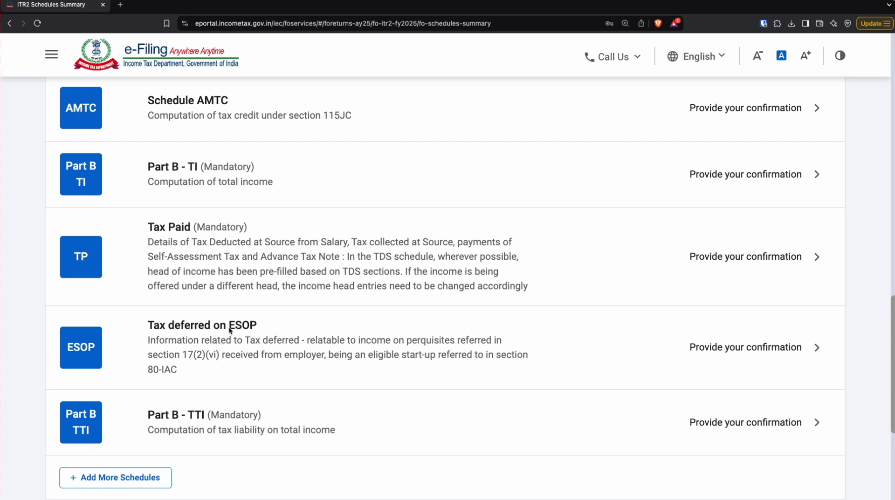